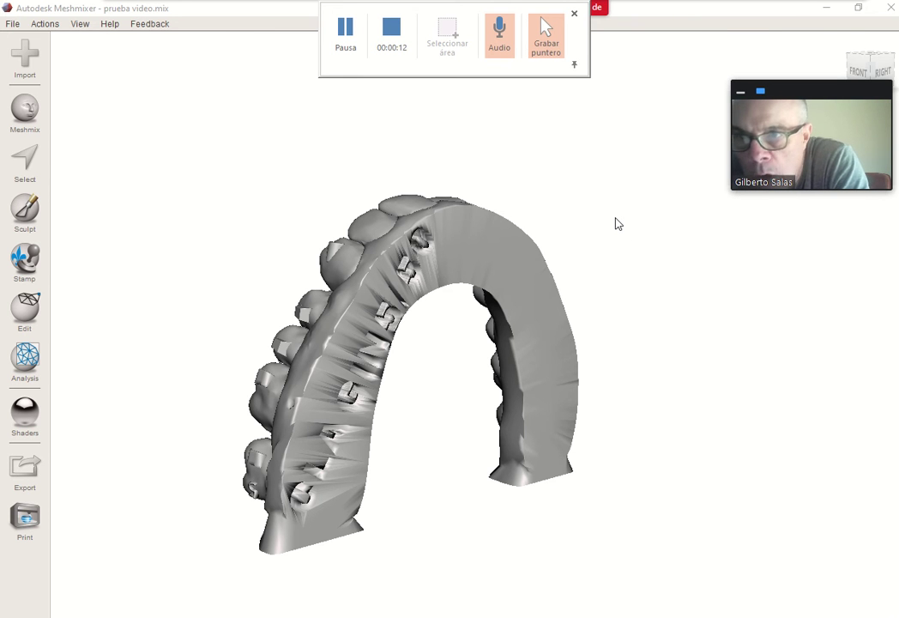
- Run Make Solid on the dental model with Solid Accuracy 292 and Mesh Density 281
right_drag(618, 223, 695, 556)
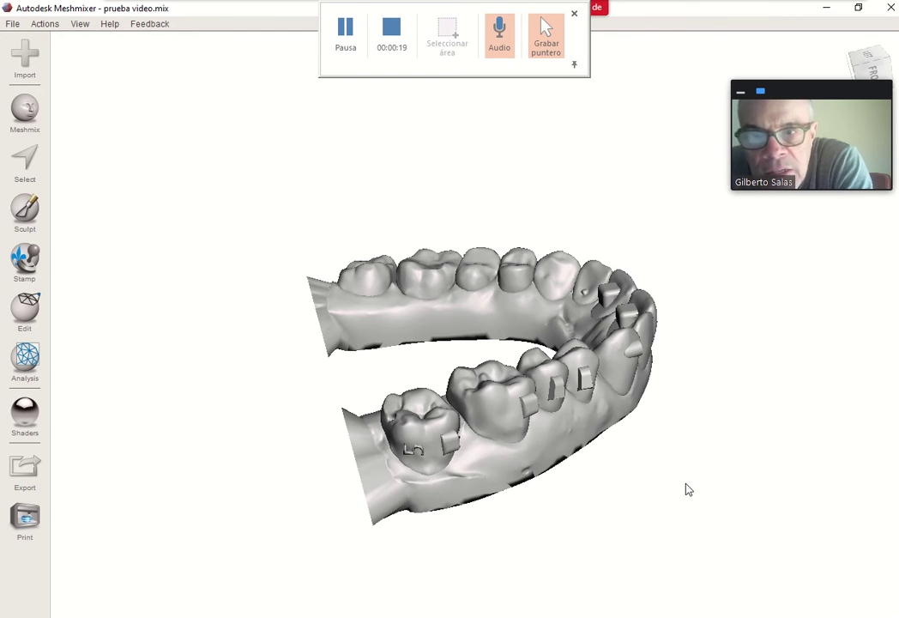
middle_drag(729, 426, 681, 398)
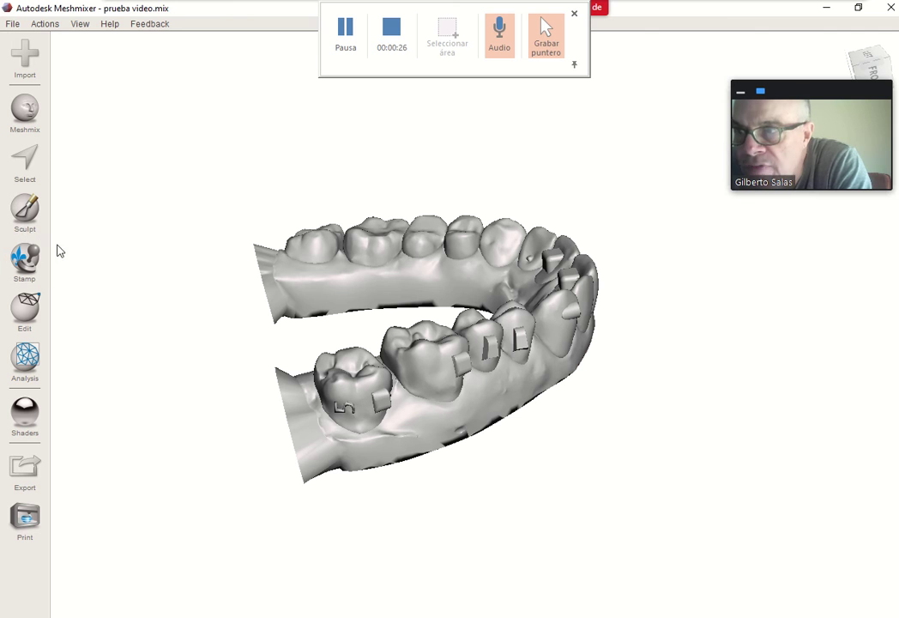
click(26, 311)
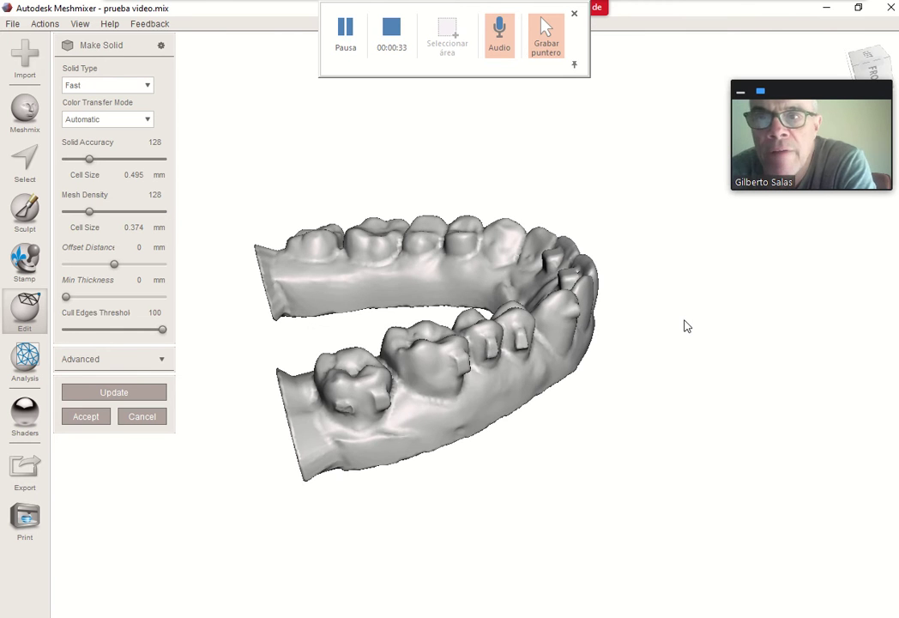
right_drag(687, 326, 586, 453)
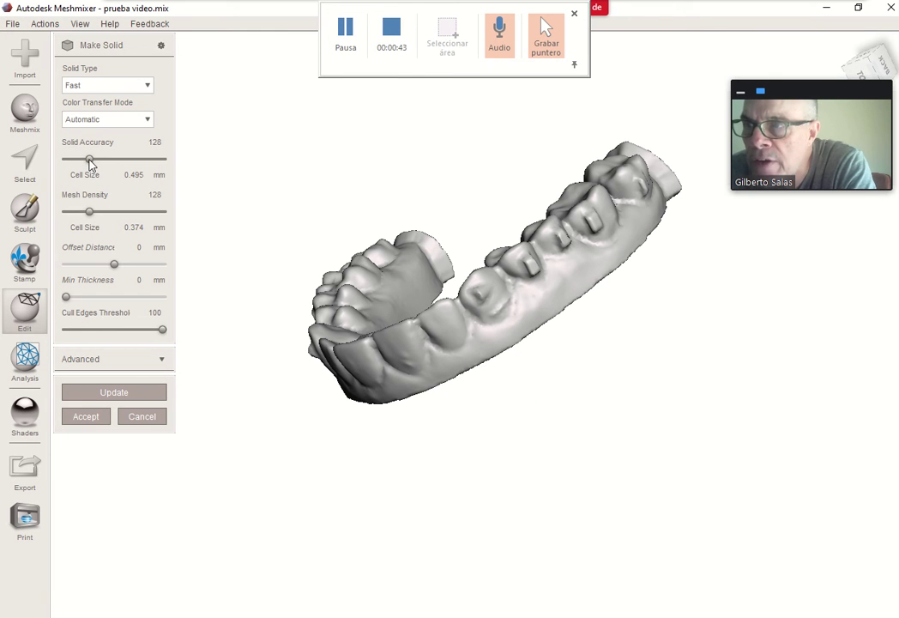
drag(91, 164, 123, 165)
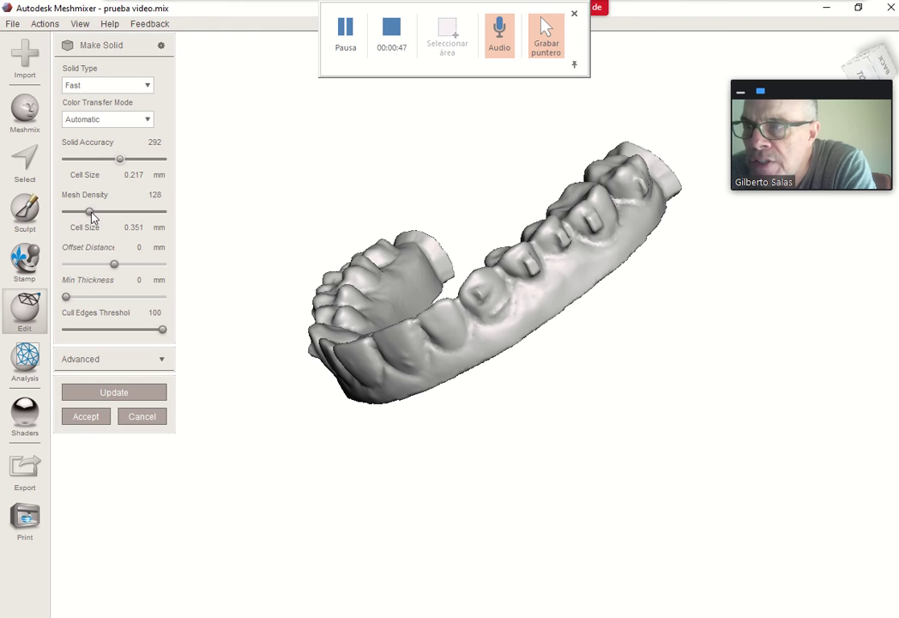
drag(91, 212, 118, 211)
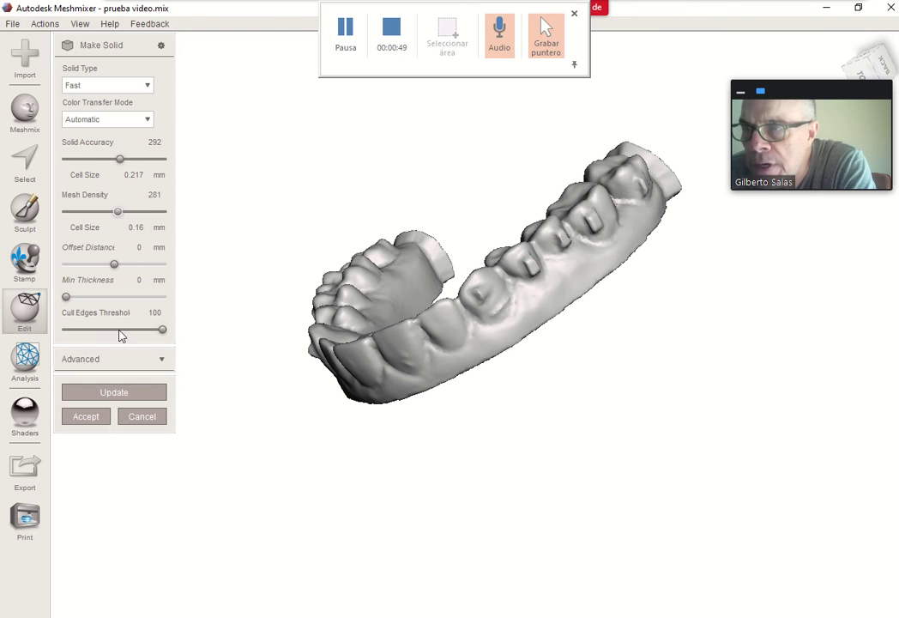
key(Return)
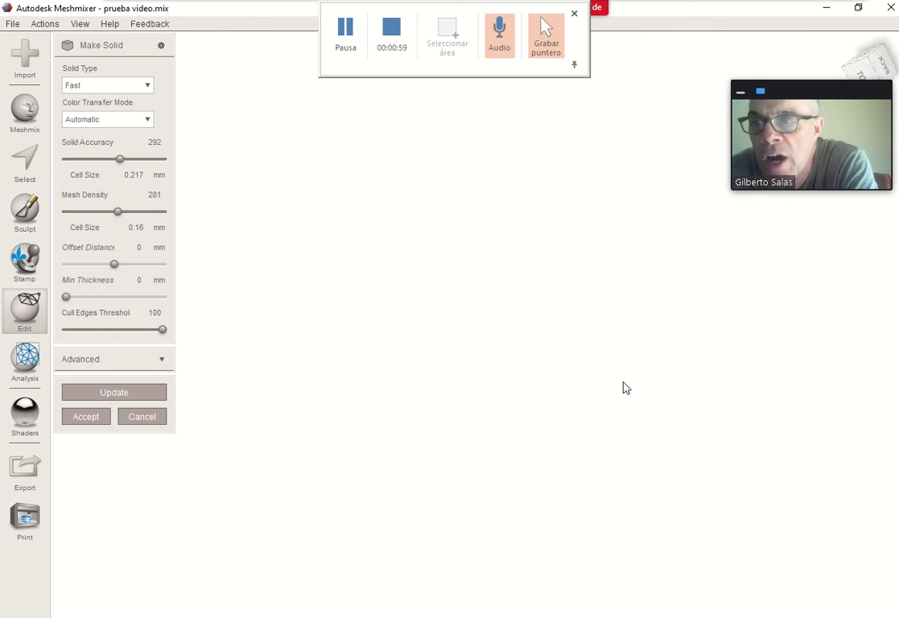
- Accept the new solid alongside the original mesh and close the Object Browser
right_drag(623, 377, 731, 455)
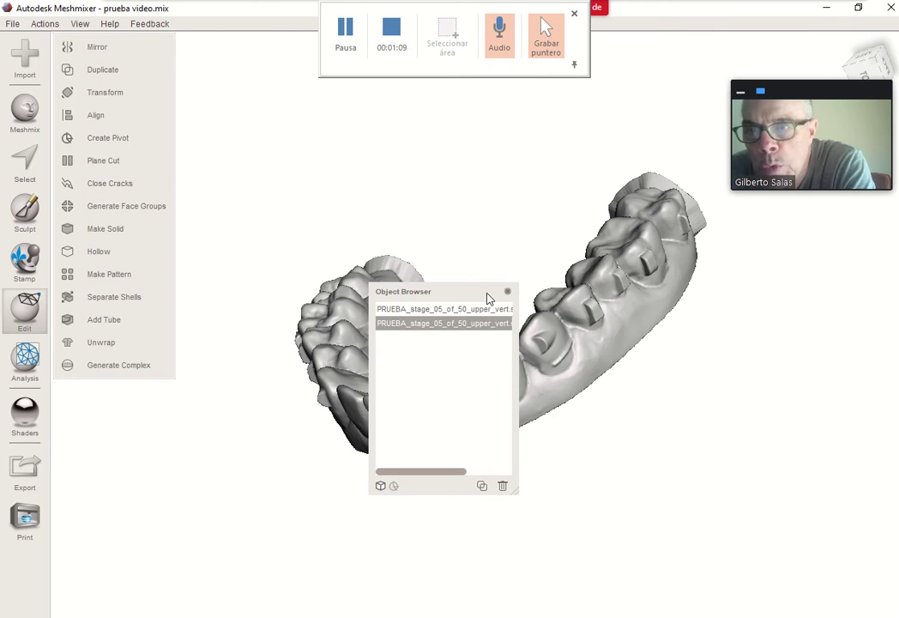
drag(487, 298, 764, 301)
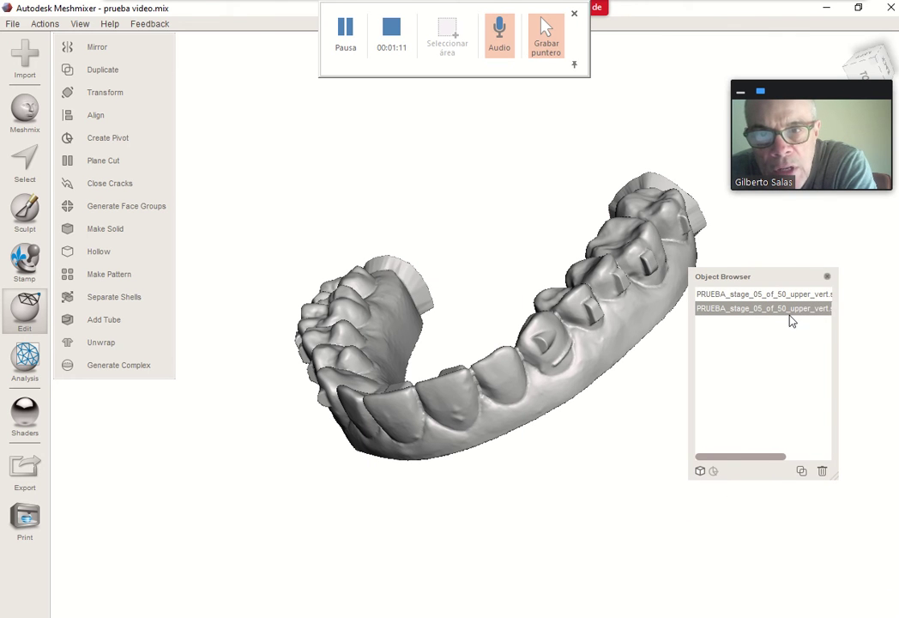
click(828, 278)
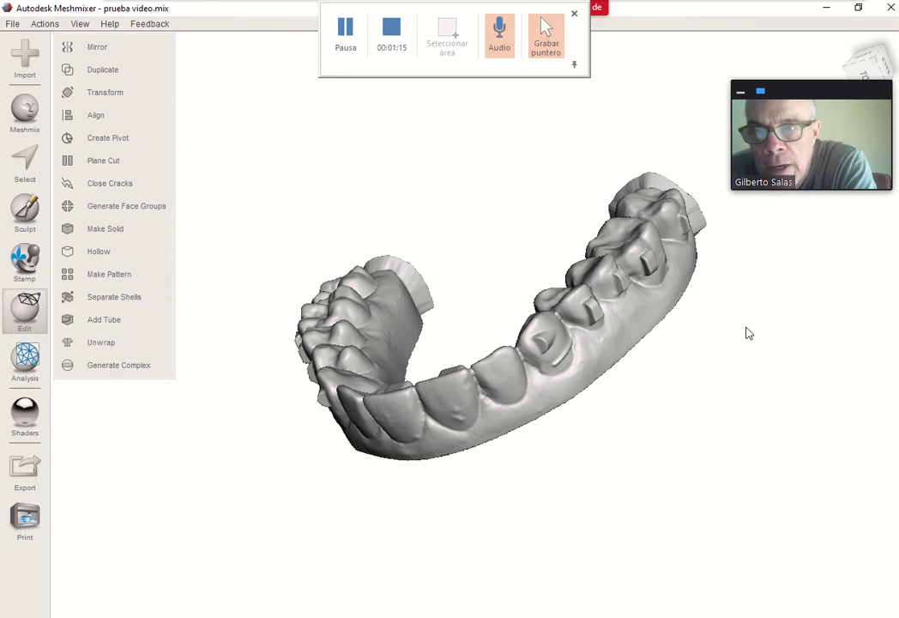
right_drag(746, 333, 665, 401)
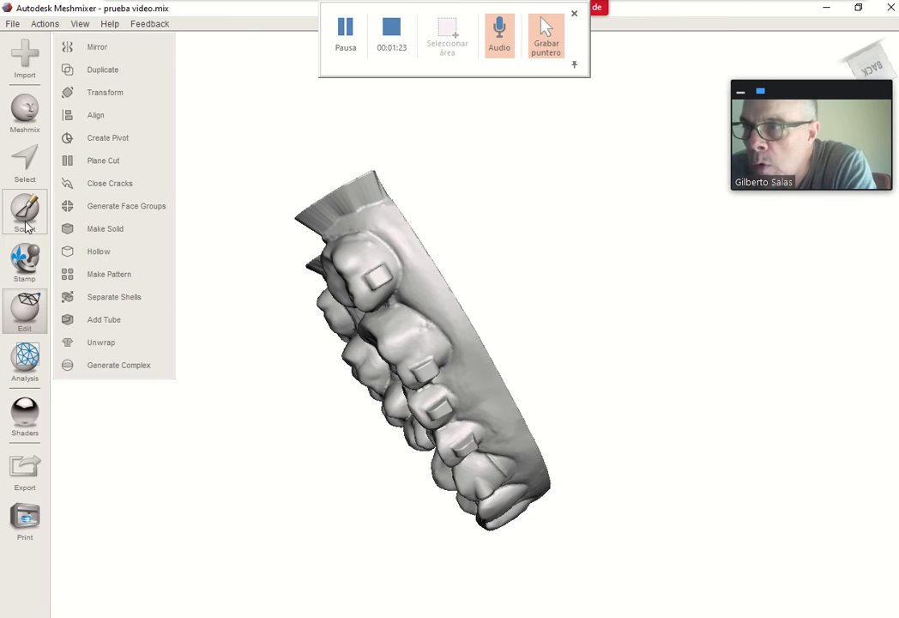
- Paint a Select stroke along the gum margin on one side of the upper arch
click(26, 172)
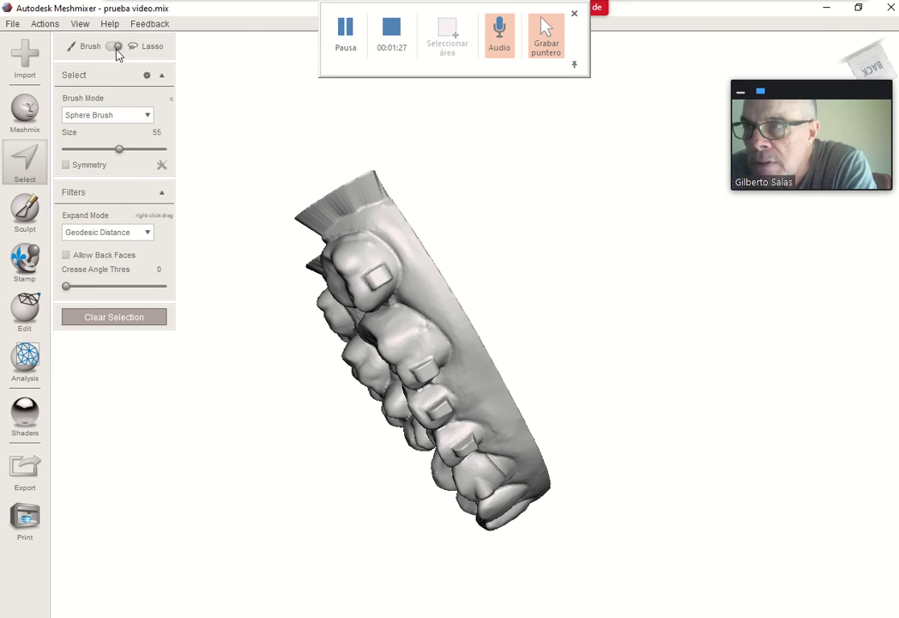
mouse_move(521, 283)
right_down()
mouse_move(533, 256)
mouse_move(568, 281)
mouse_move(544, 281)
right_up()
right_drag(367, 242, 550, 264)
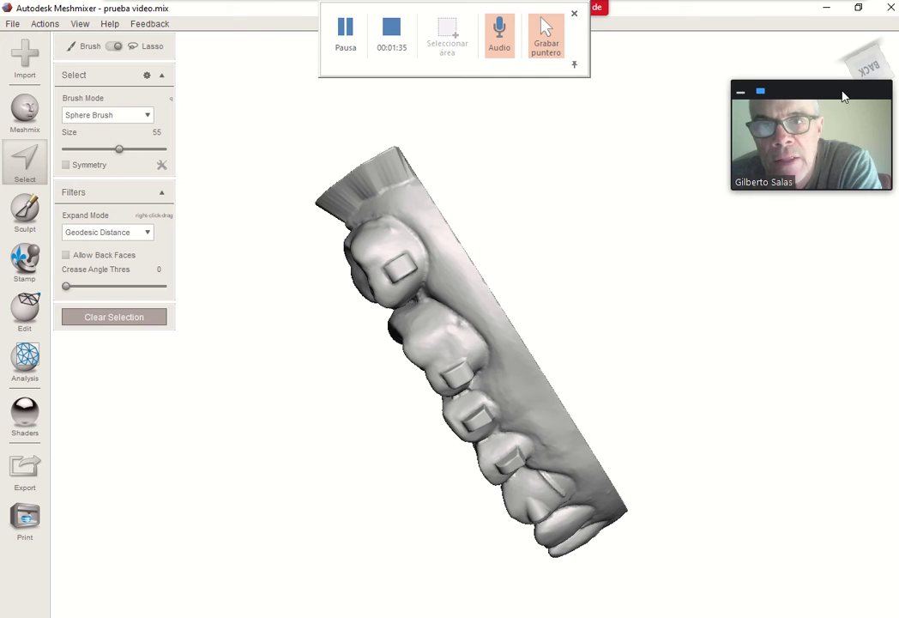
drag(852, 112, 740, 55)
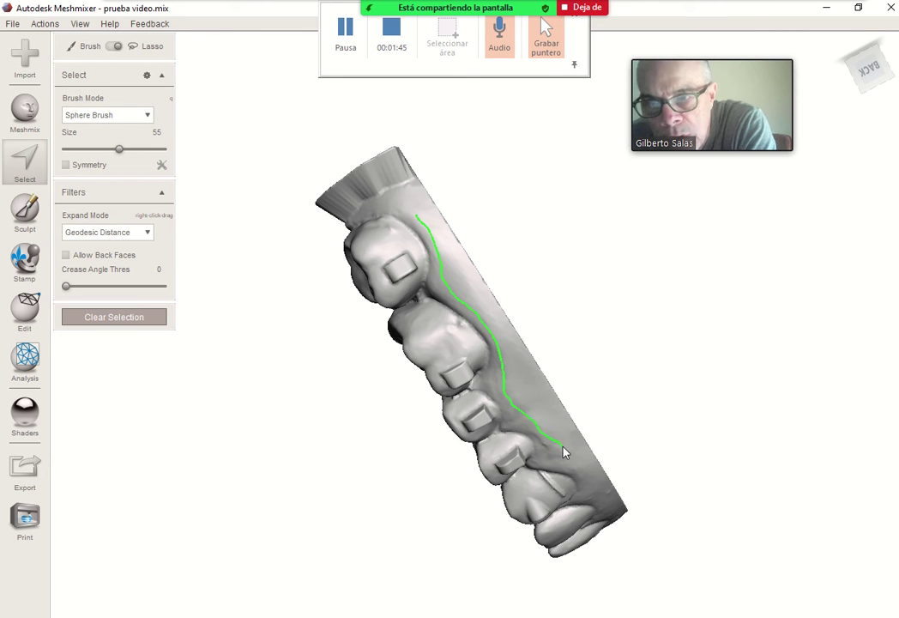
click(606, 510)
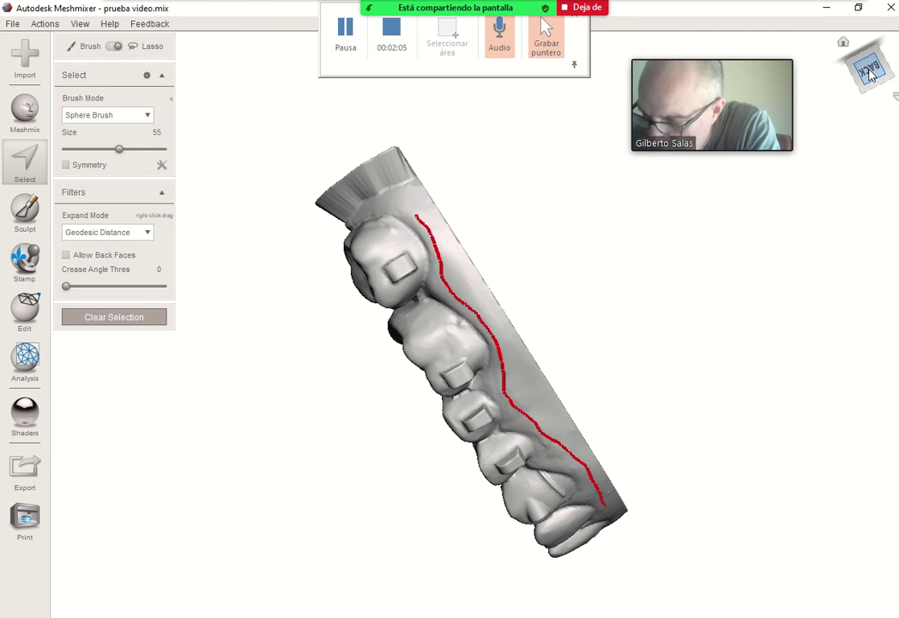
drag(870, 73, 745, 7)
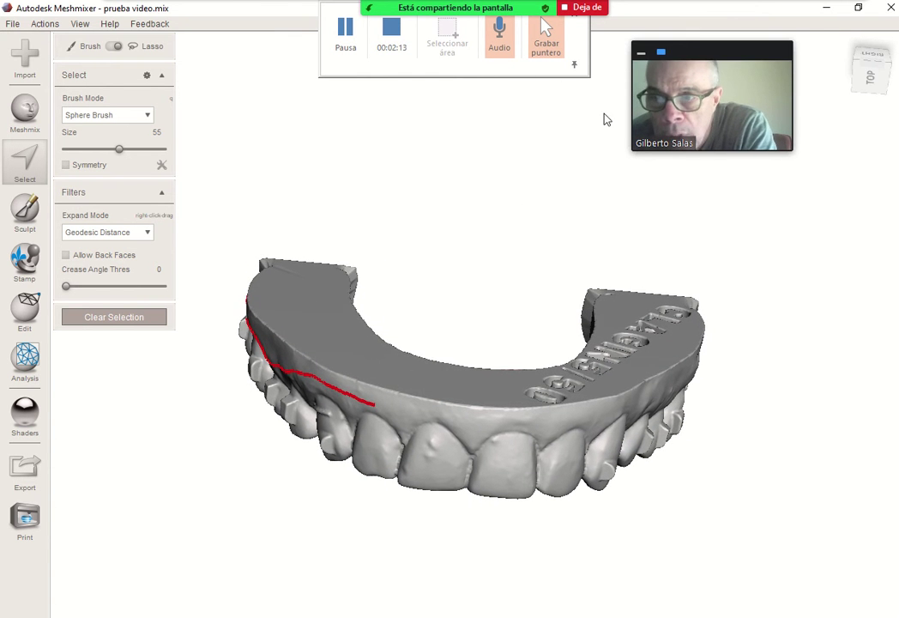
- Continue the gum-line stroke across the front teeth and up the opposite side past the last tooth
scroll(365, 409, up, 2)
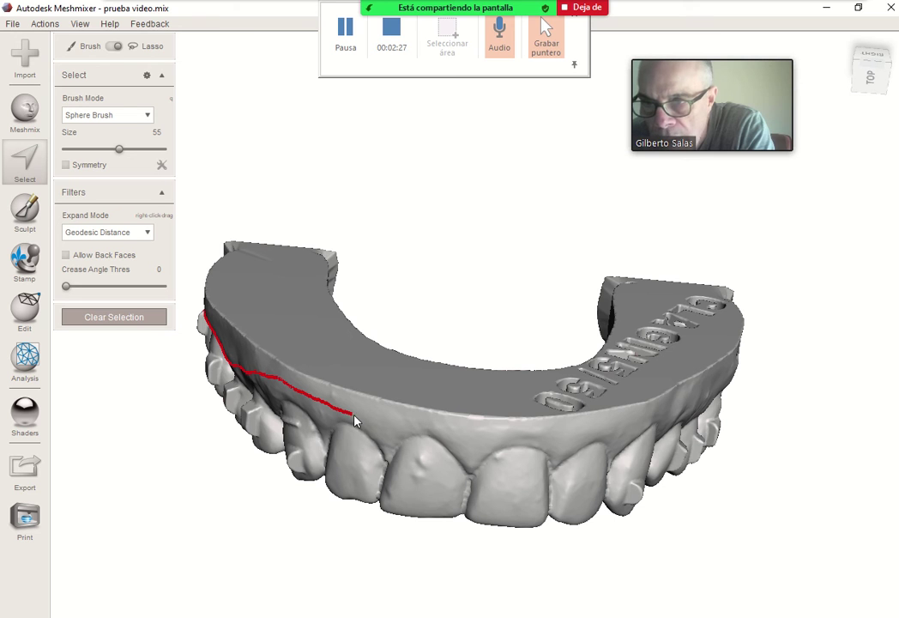
mouse_move(353, 419)
mouse_down()
mouse_move(422, 433)
mouse_move(572, 437)
mouse_move(635, 425)
mouse_move(727, 369)
mouse_up()
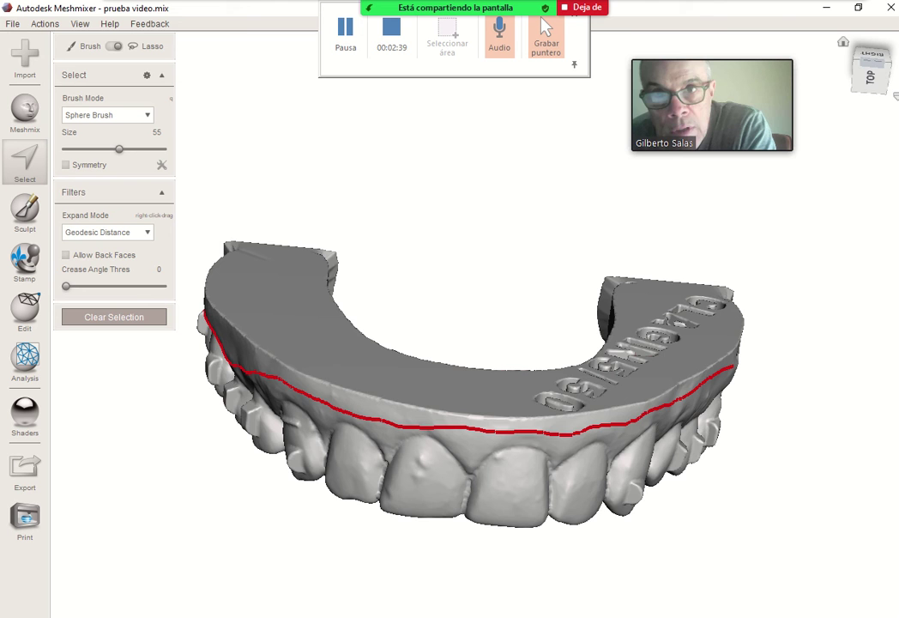
drag(877, 80, 729, 115)
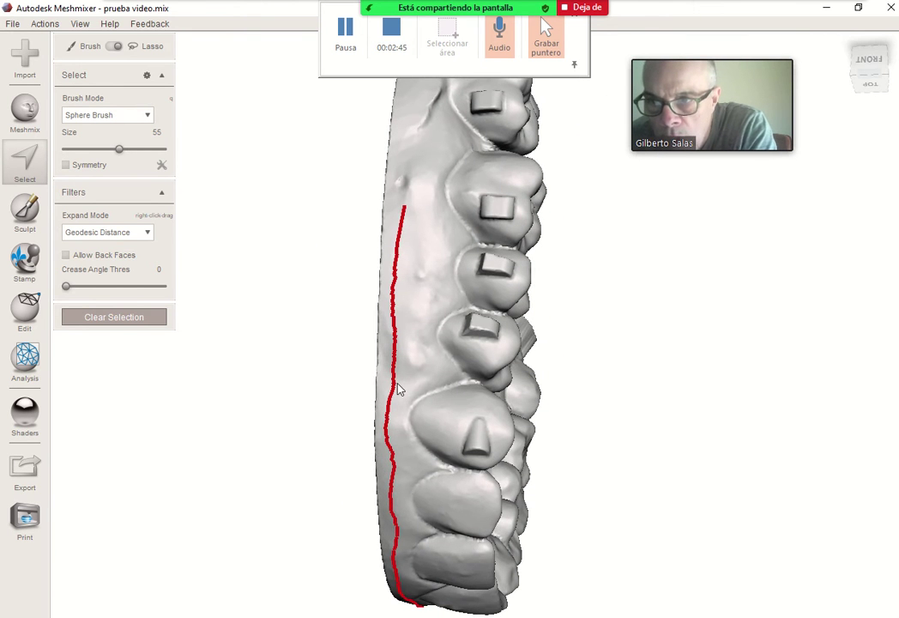
mouse_move(396, 391)
mouse_down()
mouse_move(415, 367)
mouse_move(445, 255)
mouse_move(431, 114)
mouse_up()
right_drag(561, 210, 540, 395)
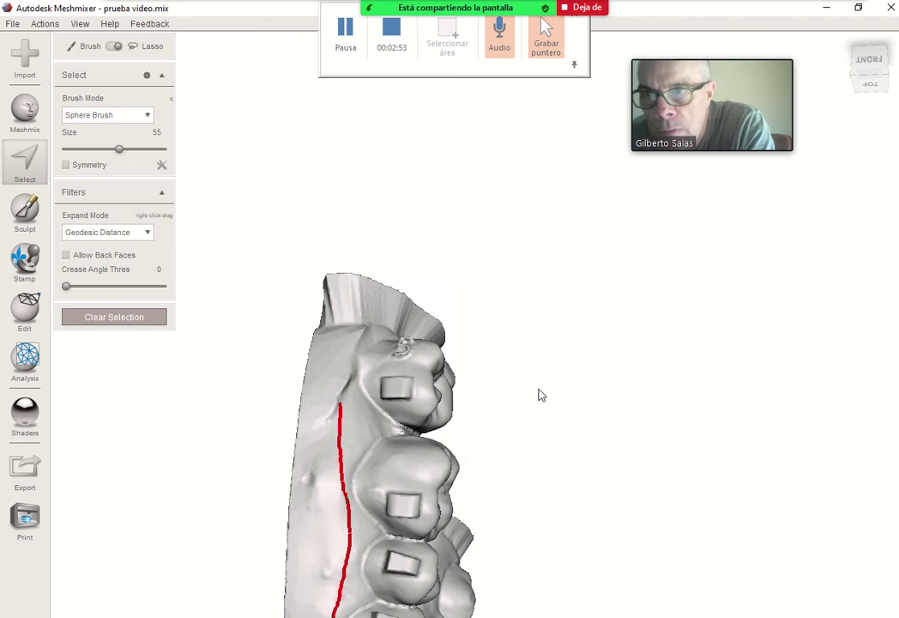
drag(338, 415, 366, 344)
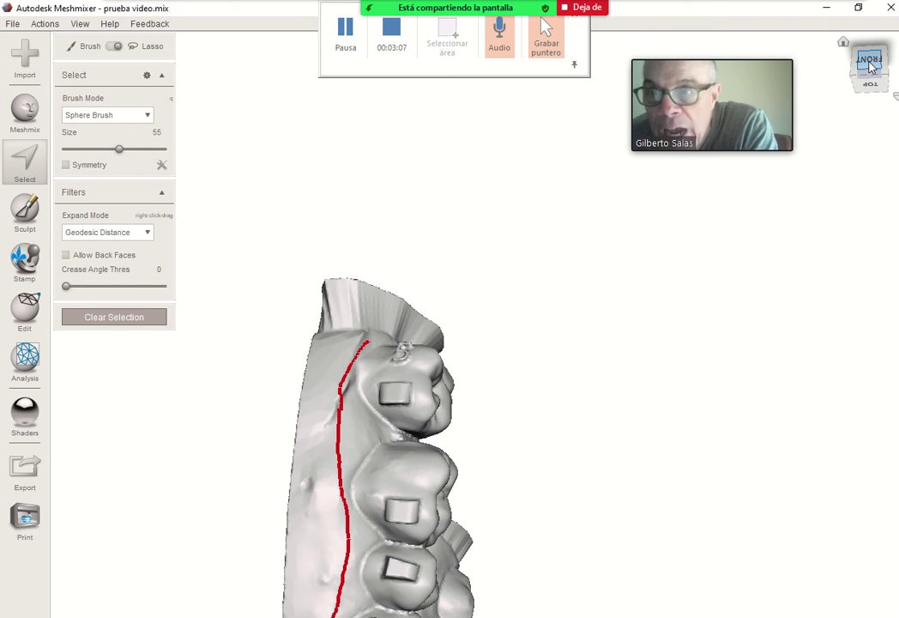
- Recenter the arch and extend the selection outline along the rear molar edge
click(871, 66)
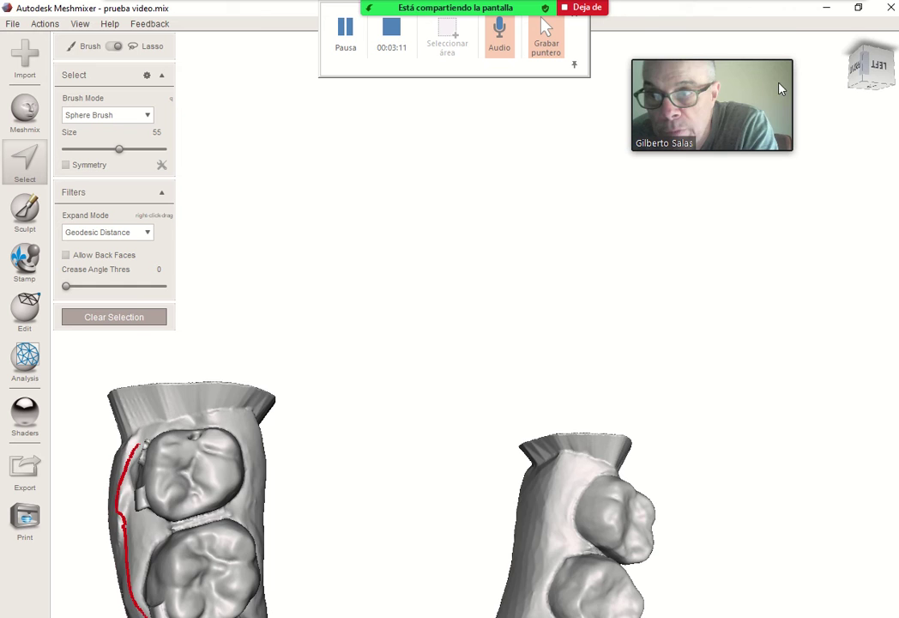
scroll(504, 195, down, 3)
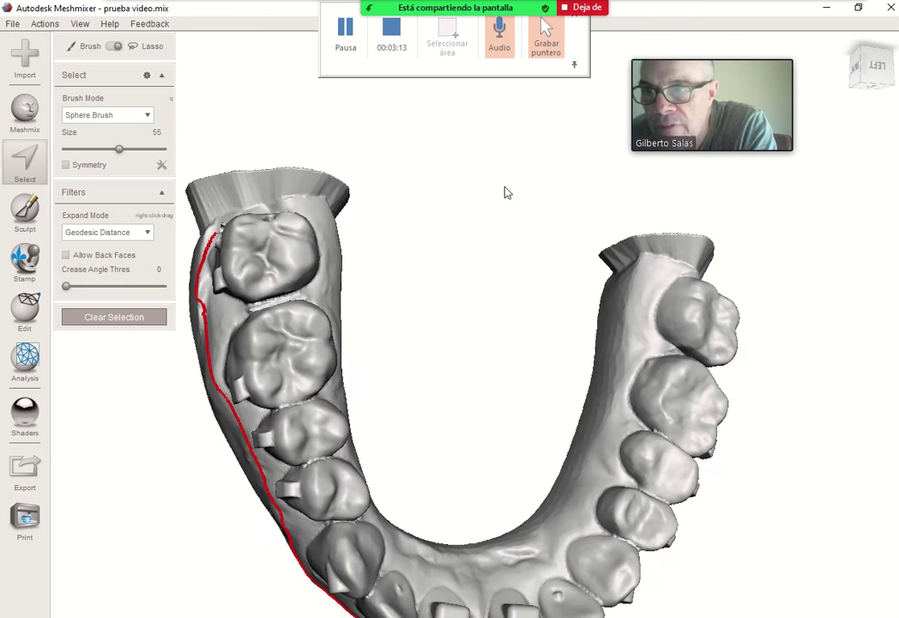
middle_drag(506, 192, 523, 180)
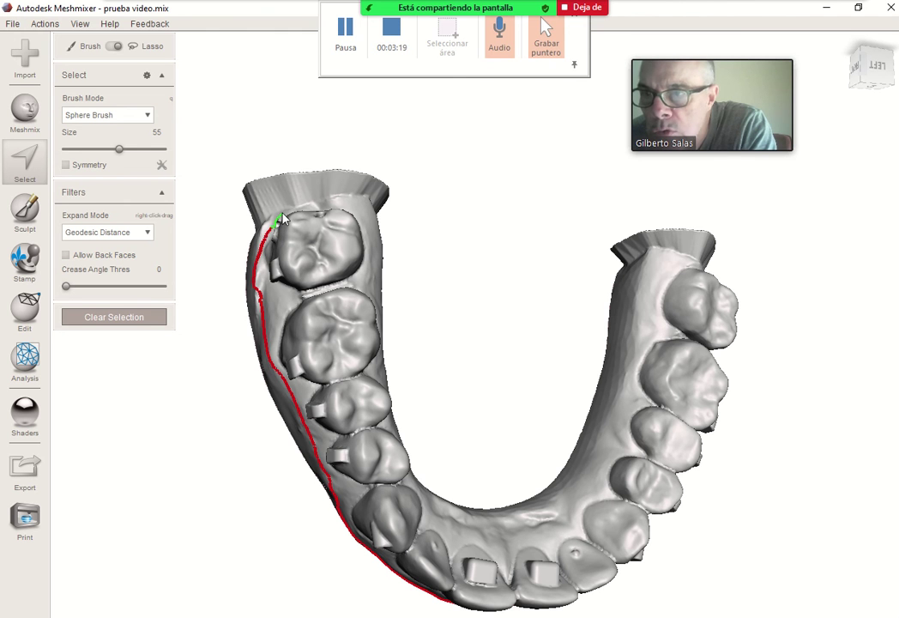
mouse_move(337, 209)
mouse_down()
mouse_move(355, 218)
mouse_move(362, 245)
mouse_up()
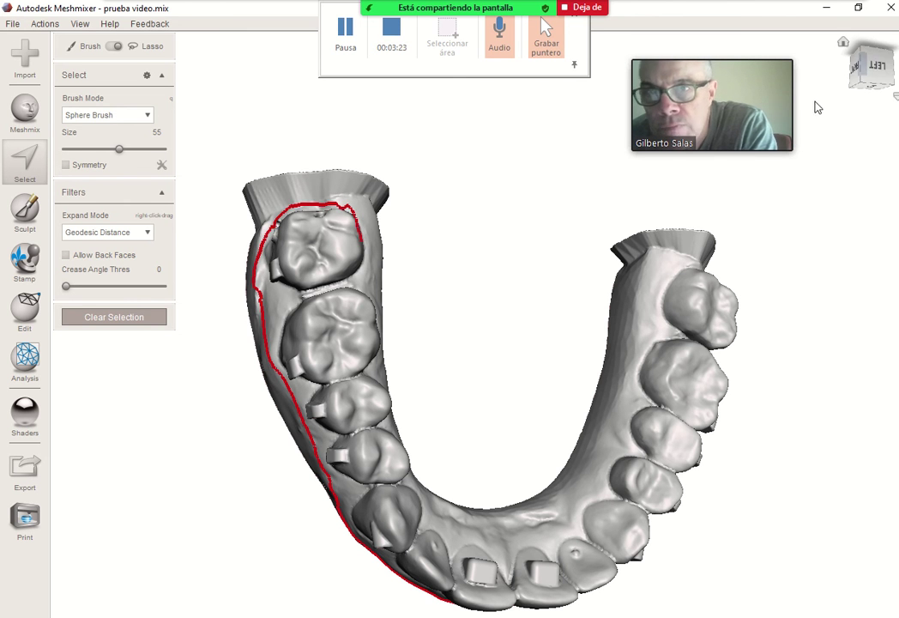
click(864, 84)
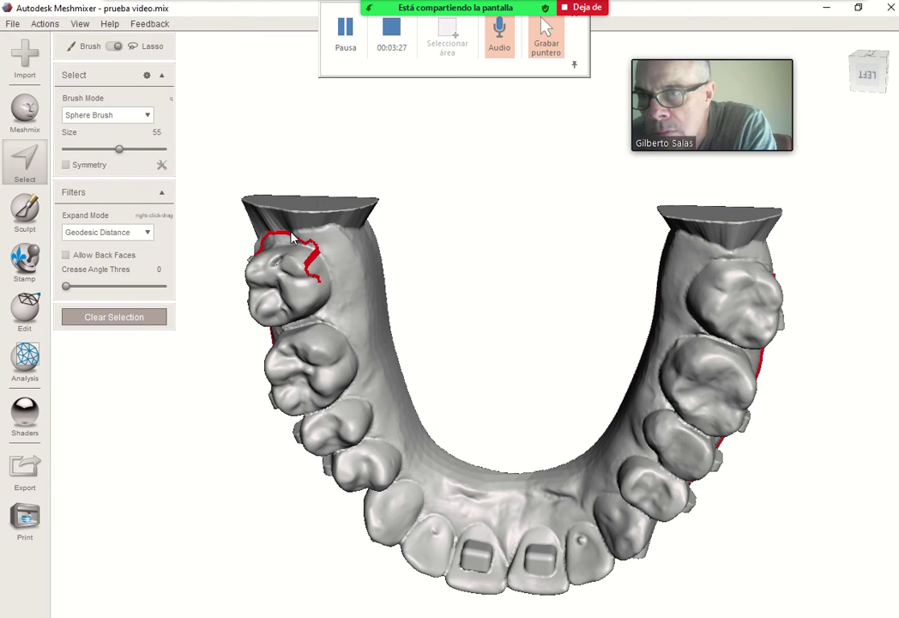
- Trace the gum-line boundary around the left and right molars; the selection ends up cleared
drag(293, 242, 334, 236)
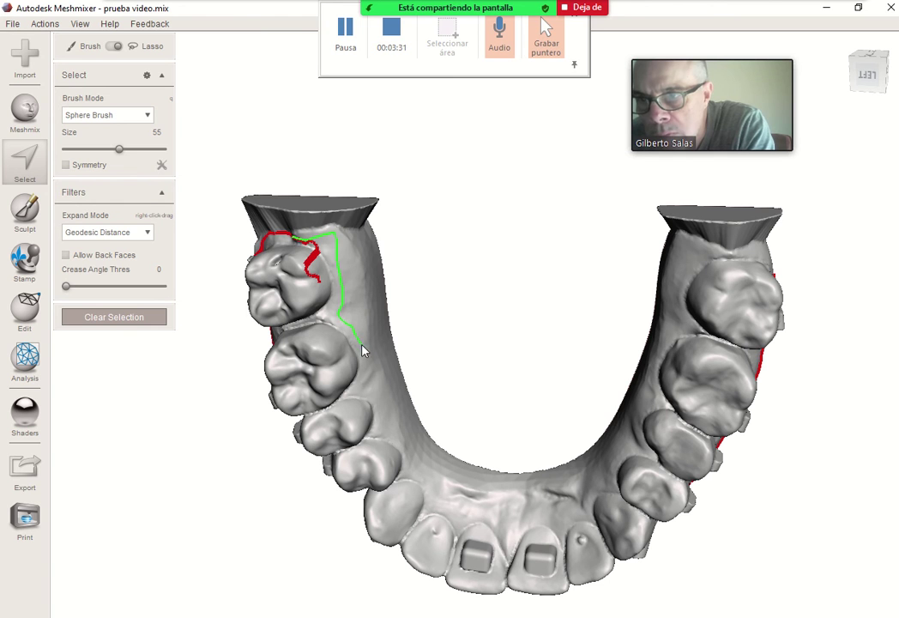
drag(362, 348, 369, 373)
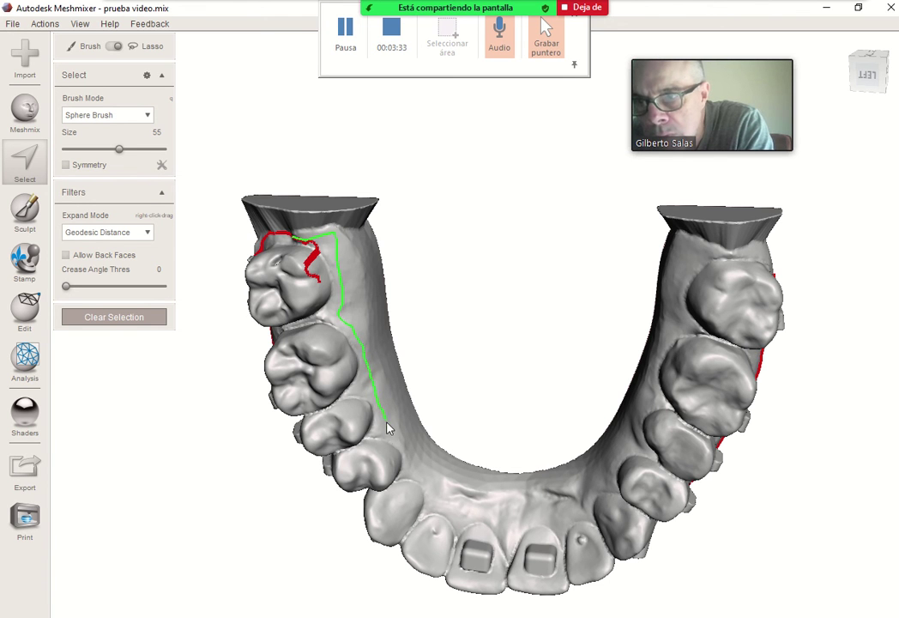
drag(403, 452, 405, 455)
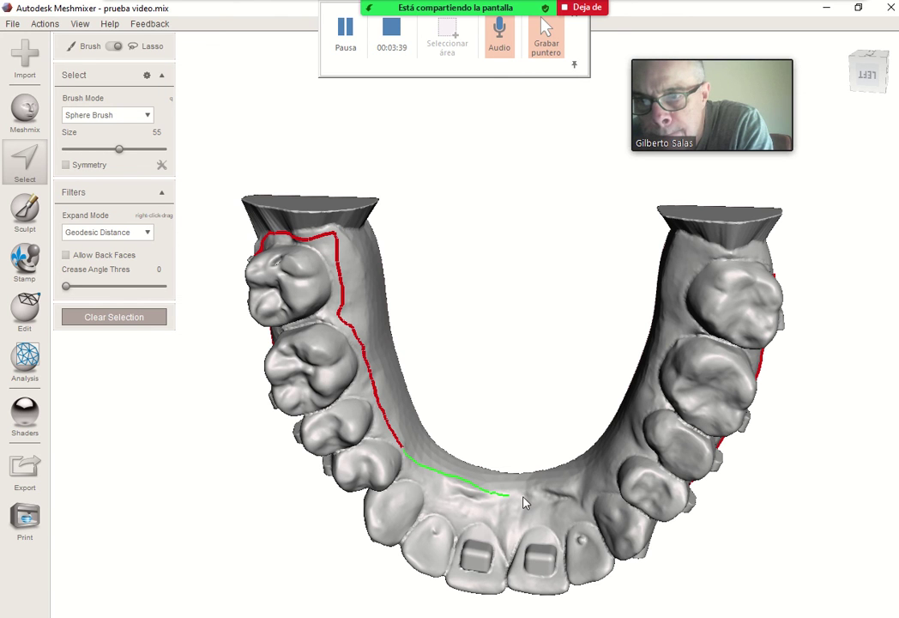
mouse_move(603, 468)
mouse_down()
mouse_move(636, 420)
mouse_move(693, 270)
mouse_up()
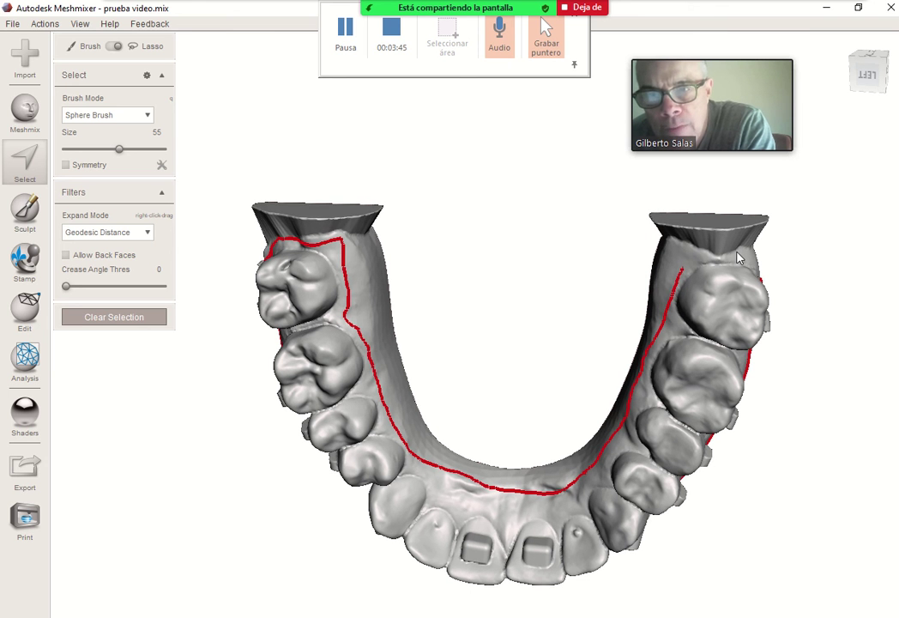
scroll(735, 258, up, 2)
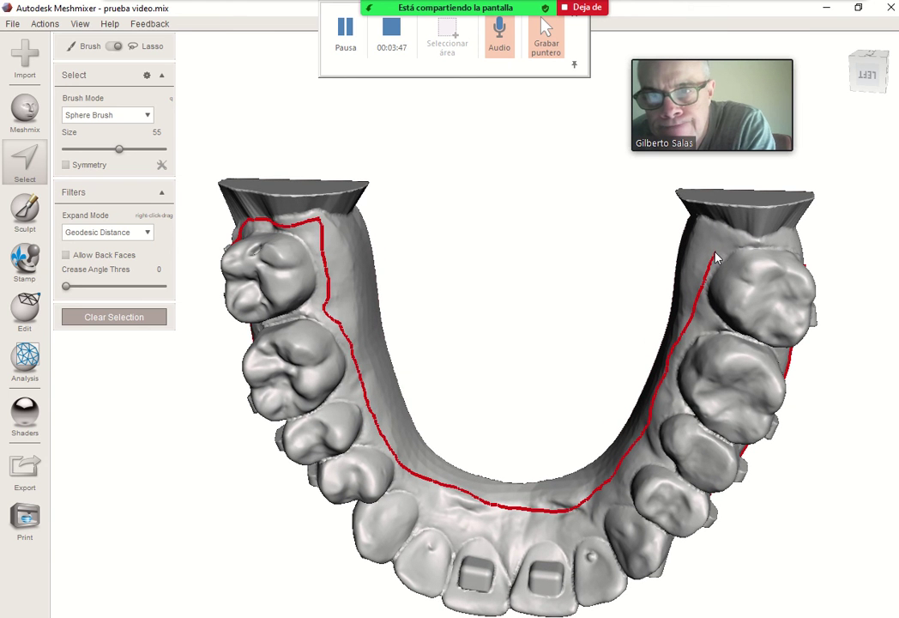
mouse_move(723, 257)
mouse_down()
mouse_move(769, 234)
mouse_move(800, 252)
mouse_move(803, 265)
mouse_move(870, 80)
mouse_move(806, 83)
mouse_move(779, 62)
mouse_move(843, 60)
mouse_move(896, 98)
mouse_move(868, 69)
mouse_move(804, 56)
mouse_up()
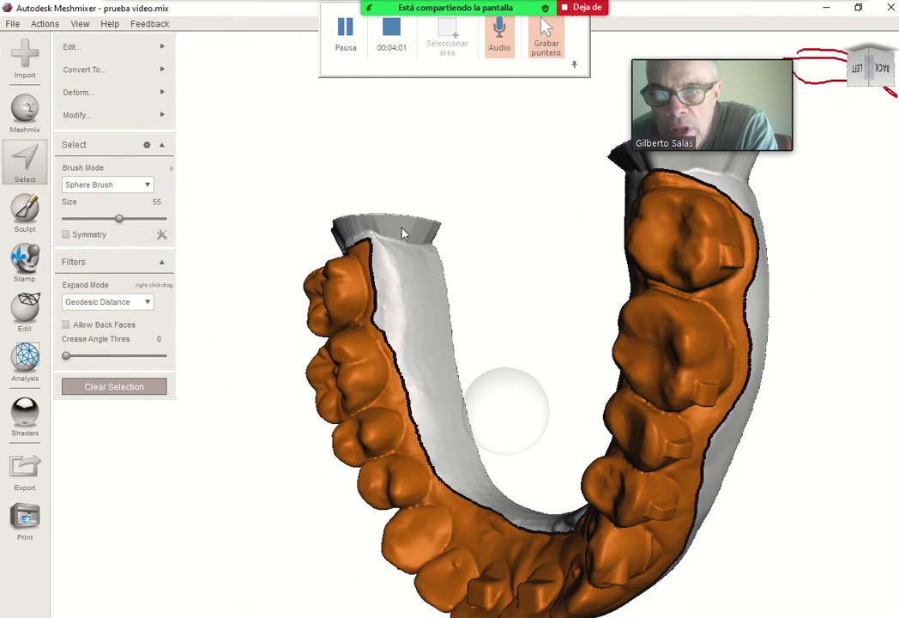
click(403, 233)
right_drag(779, 424, 712, 396)
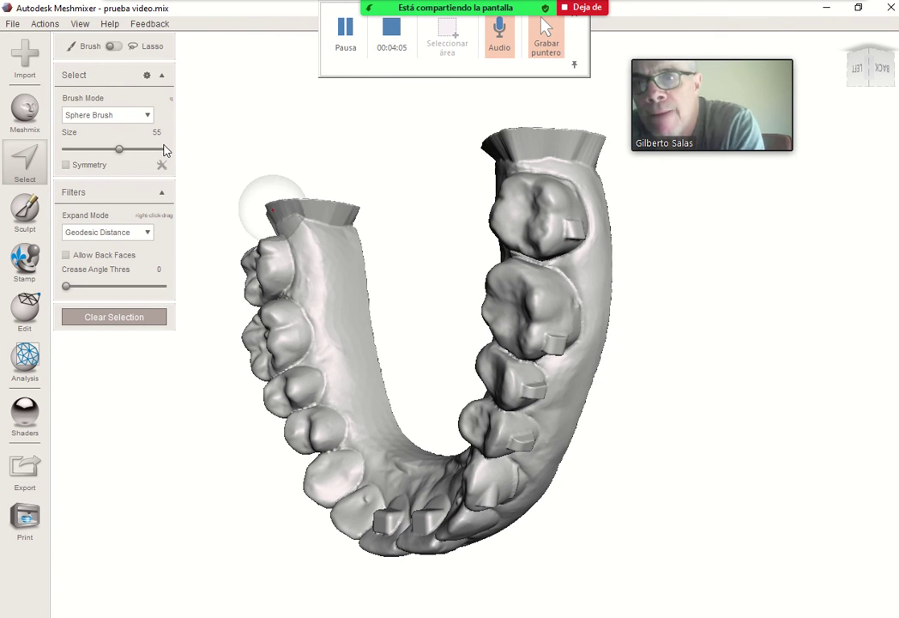
- Restore the teeth selection and preview Smooth Boundary with Create New Groups on
click(40, 24)
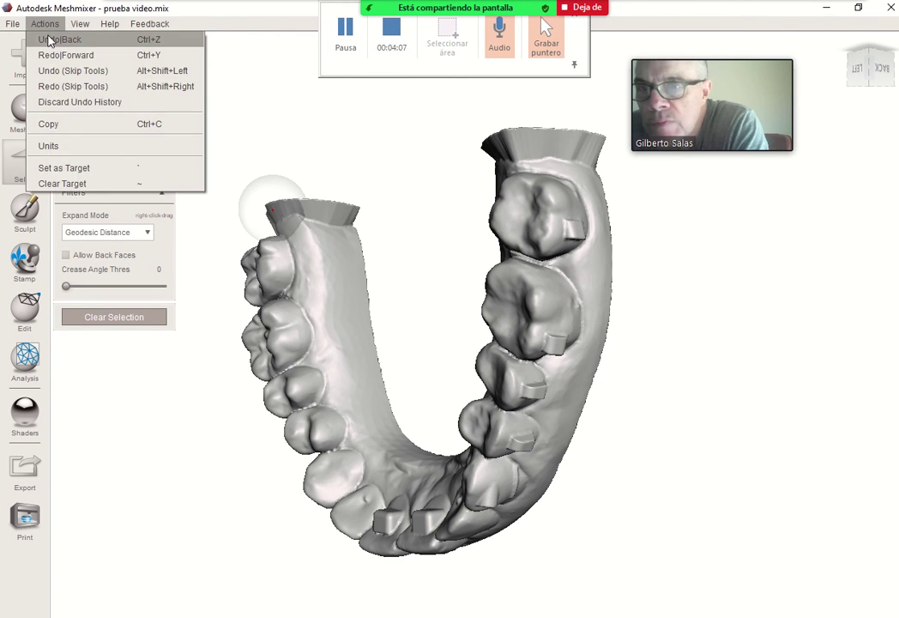
key(Escape)
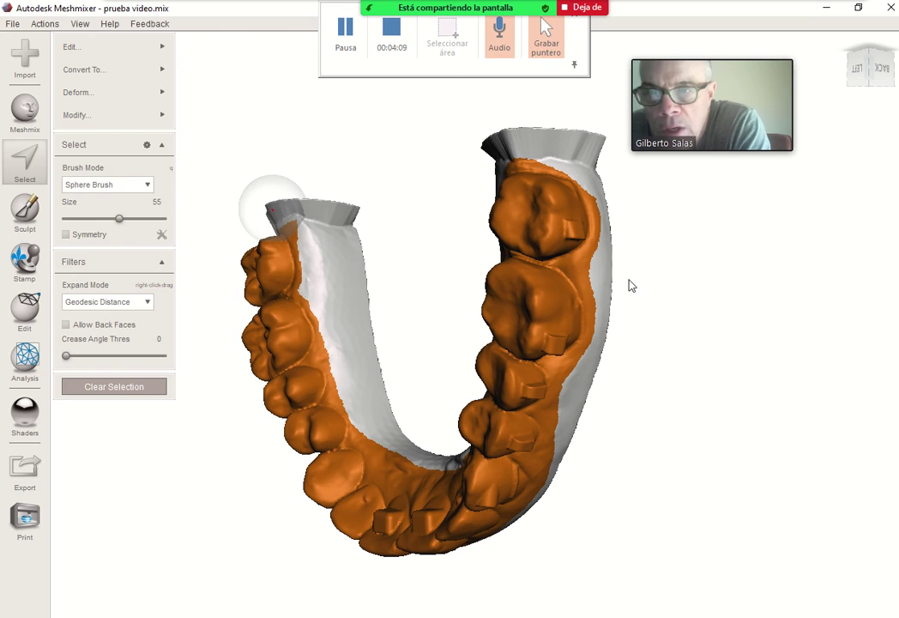
mouse_move(124, 52)
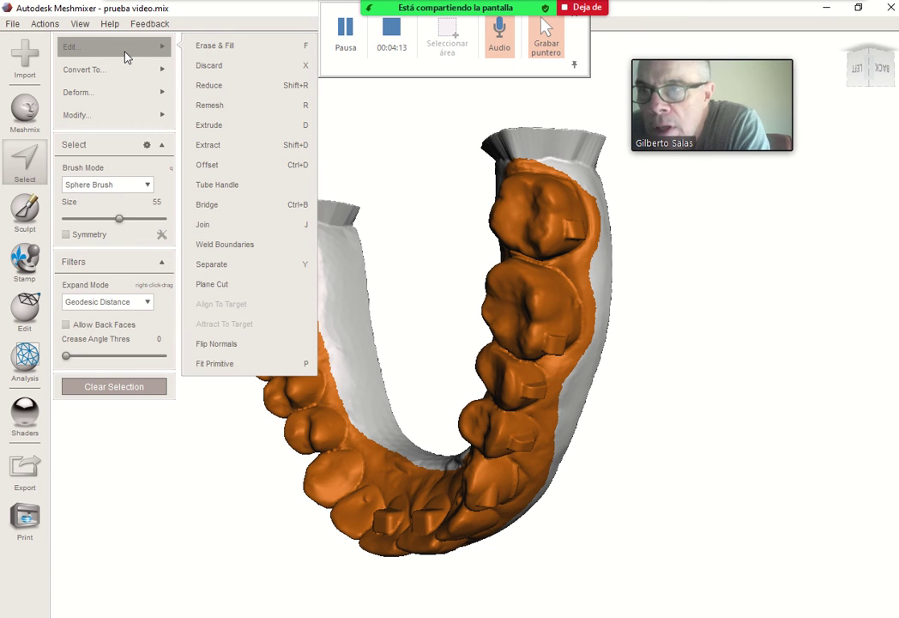
mouse_move(103, 114)
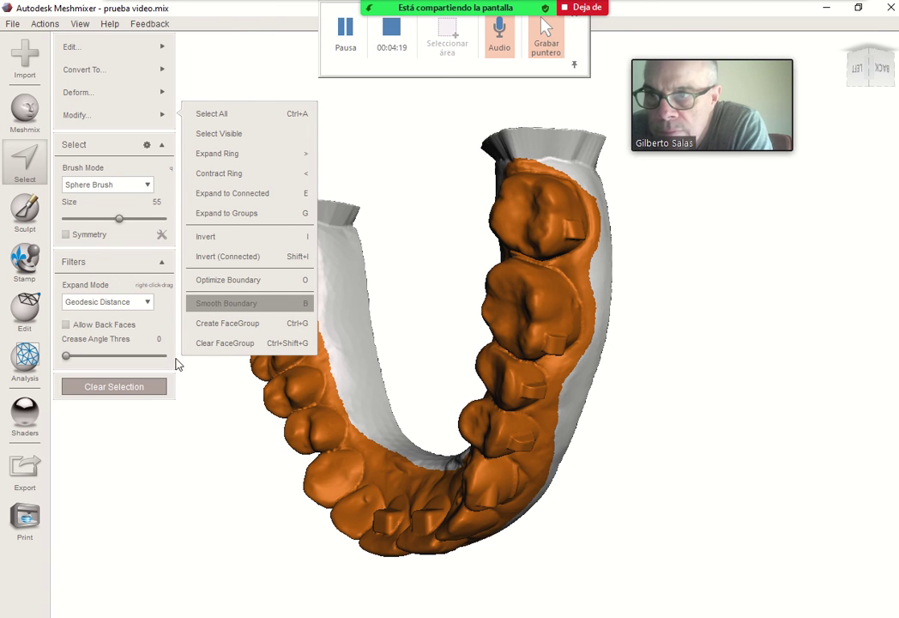
key(b)
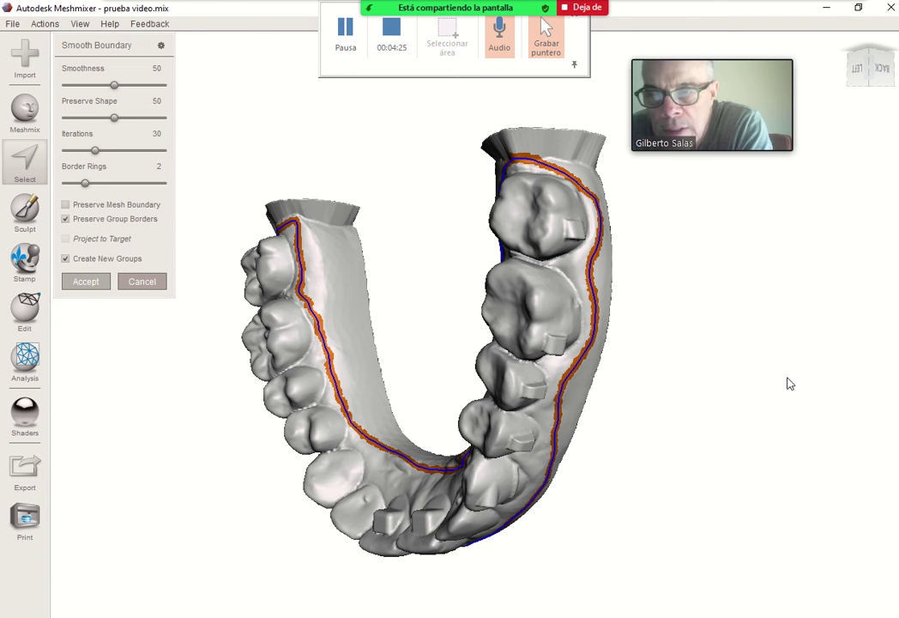
- Accept the smoothed boundary and inspect the teeth selection from behind, front and below
key(Return)
right_drag(789, 383, 788, 431)
right_drag(395, 604, 386, 495)
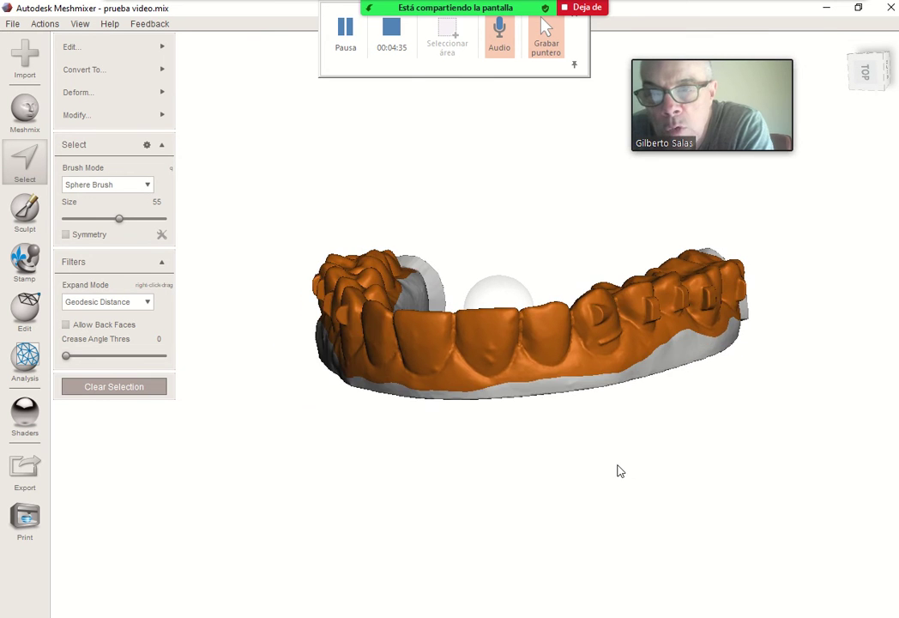
right_drag(618, 471, 507, 504)
scroll(508, 503, up, 3)
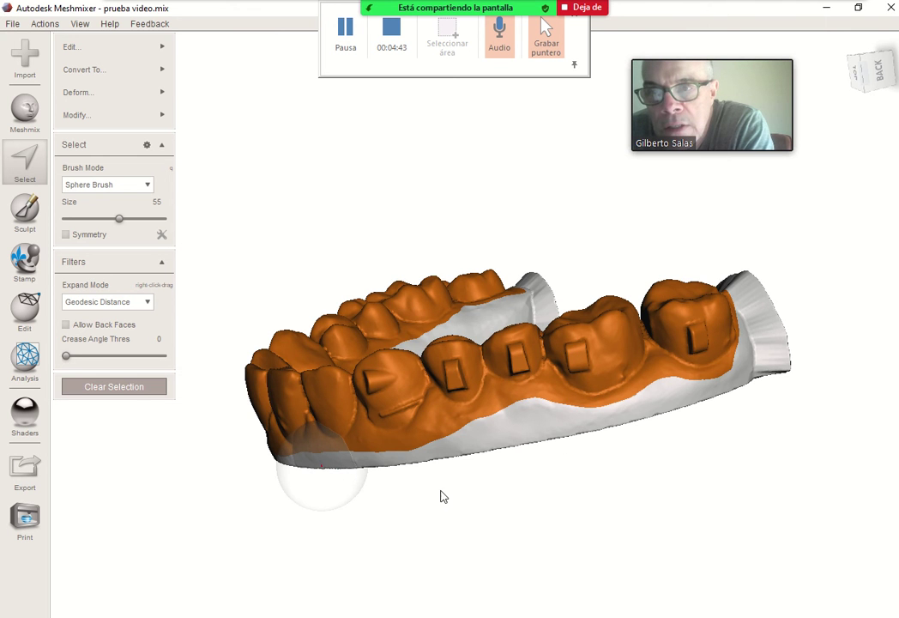
middle_drag(442, 496, 455, 485)
right_drag(456, 485, 648, 490)
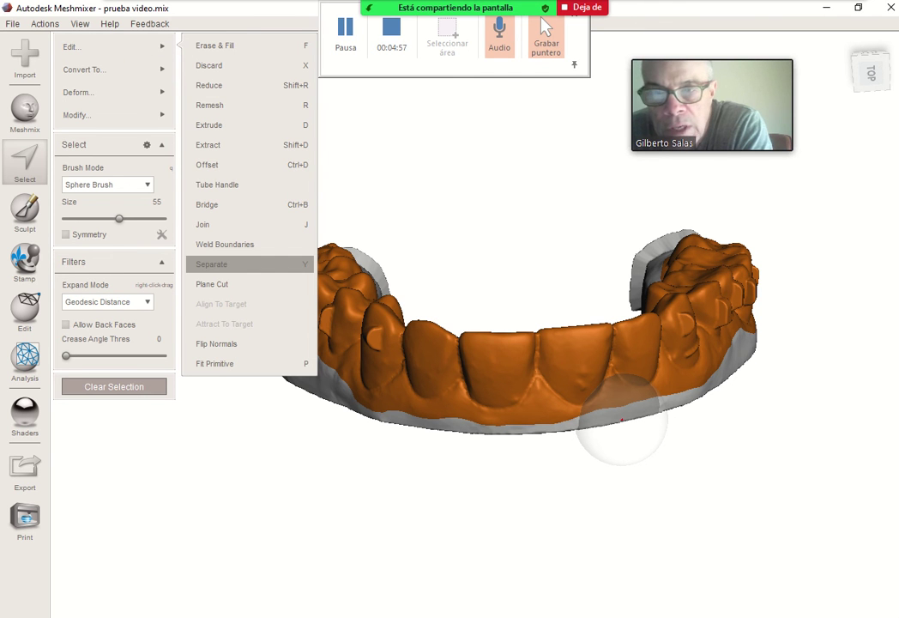
- Separate the selected teeth into a new part and hide the solid base object
click(249, 264)
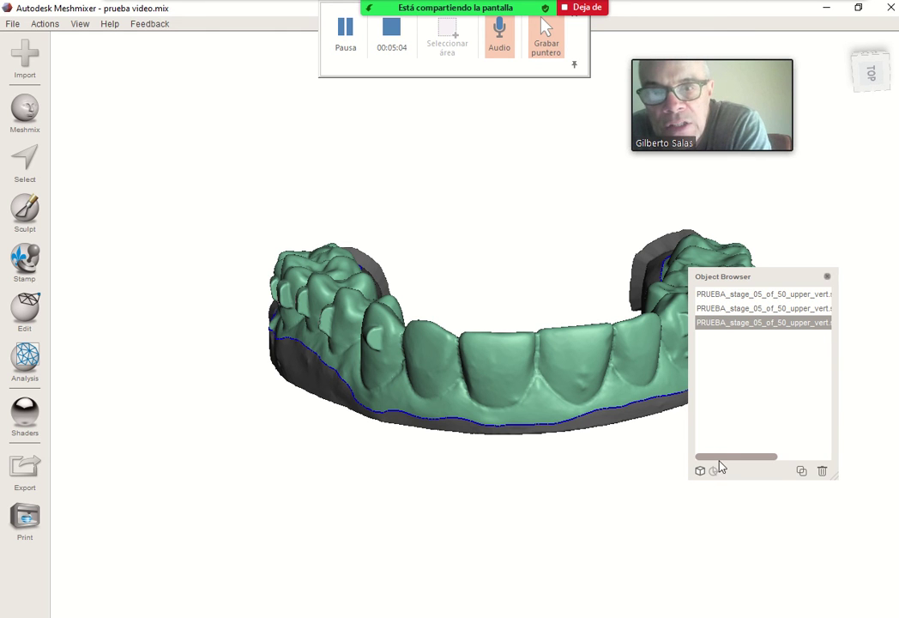
drag(723, 463, 785, 459)
click(822, 315)
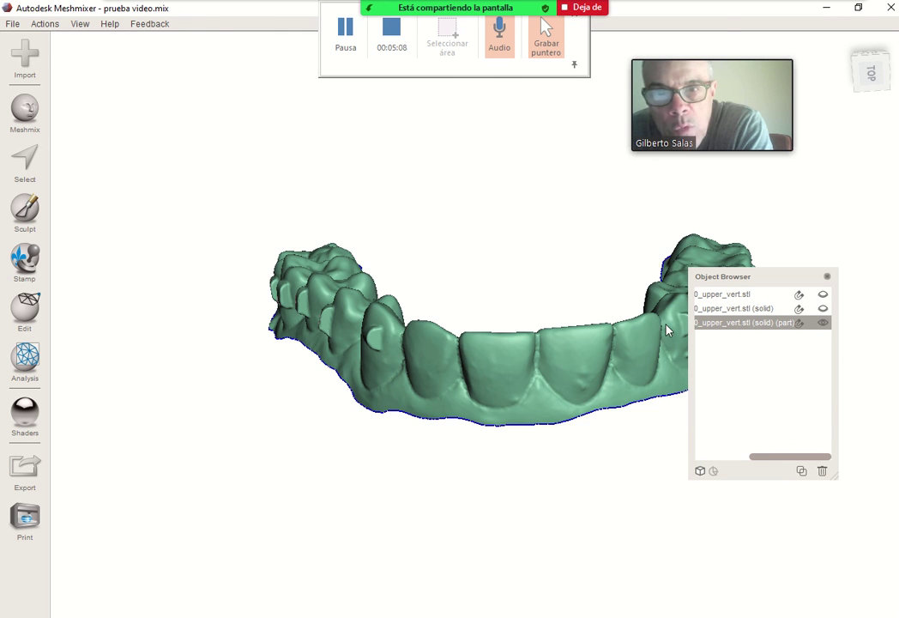
right_drag(604, 489, 481, 489)
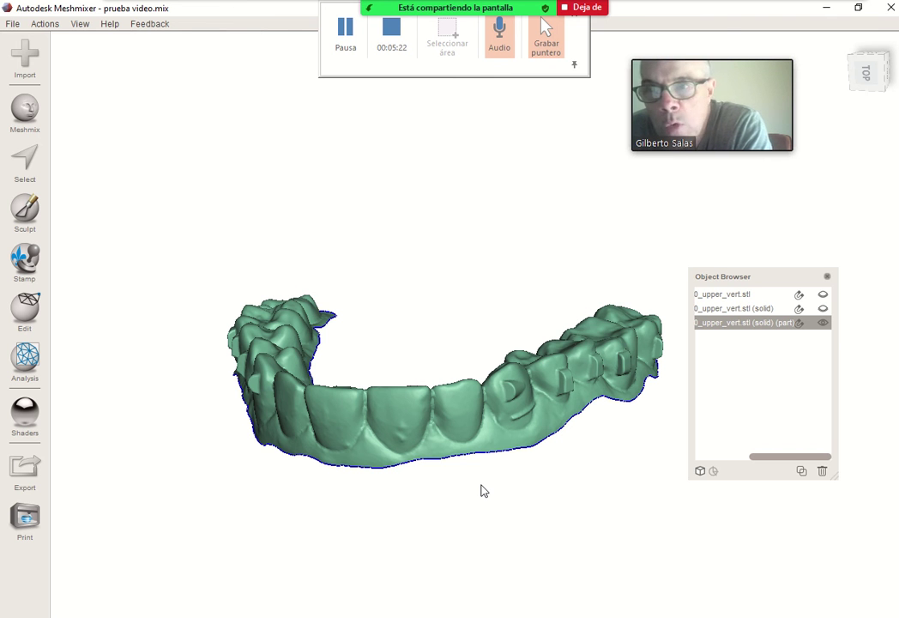
right_drag(475, 496, 518, 481)
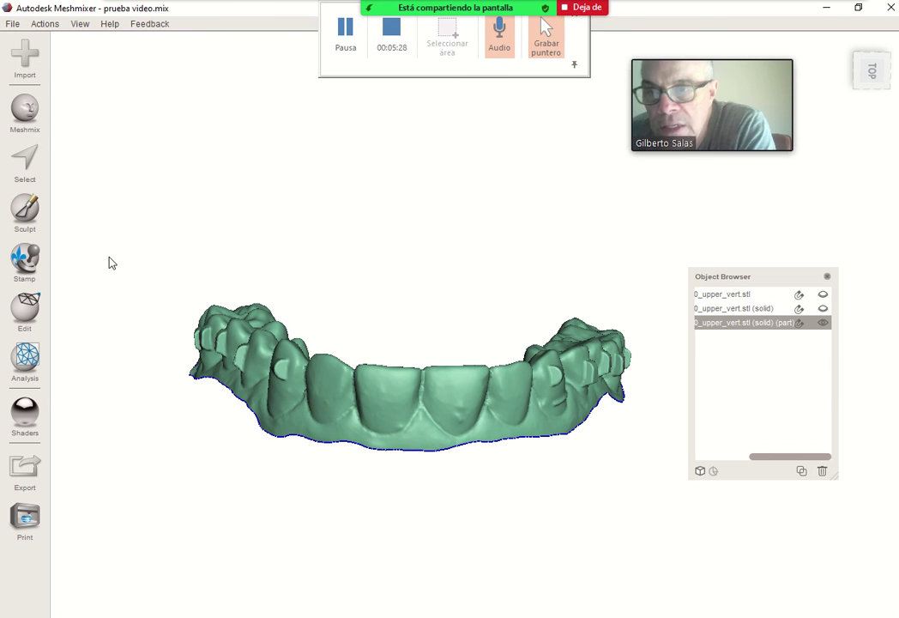
- Open Offset on the separated shell and change Distance from 0.6 to 0.8 mm
key(s)
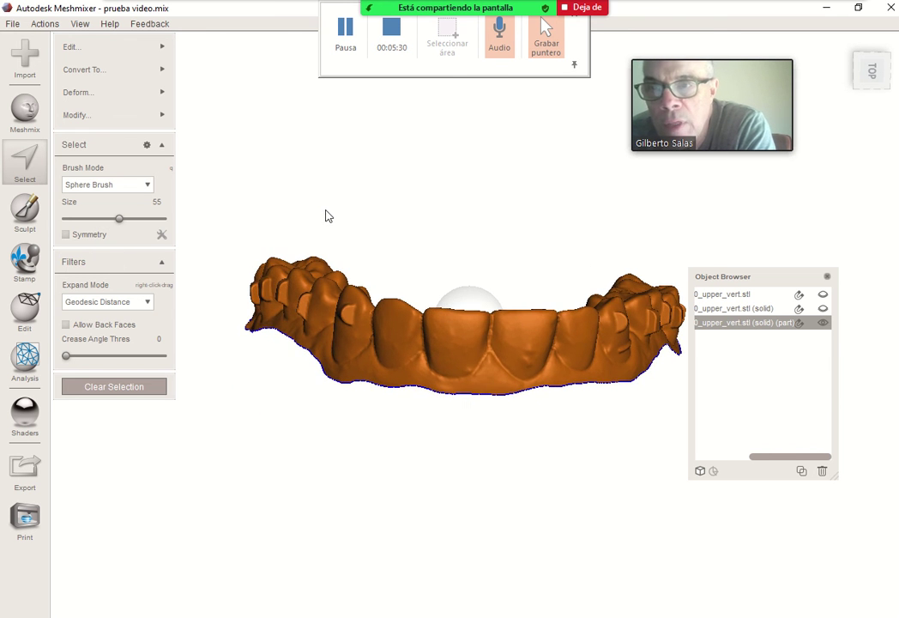
mouse_move(578, 250)
right_down()
mouse_move(372, 199)
mouse_move(530, 269)
mouse_move(553, 259)
mouse_move(510, 266)
mouse_move(414, 227)
right_up()
mouse_move(146, 50)
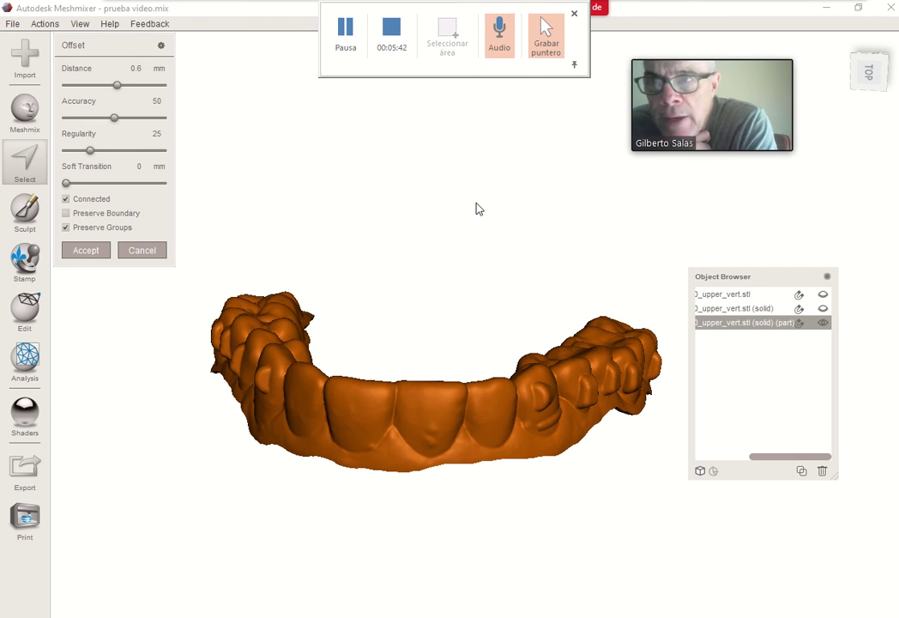
right_drag(478, 209, 498, 336)
scroll(471, 394, up, 2)
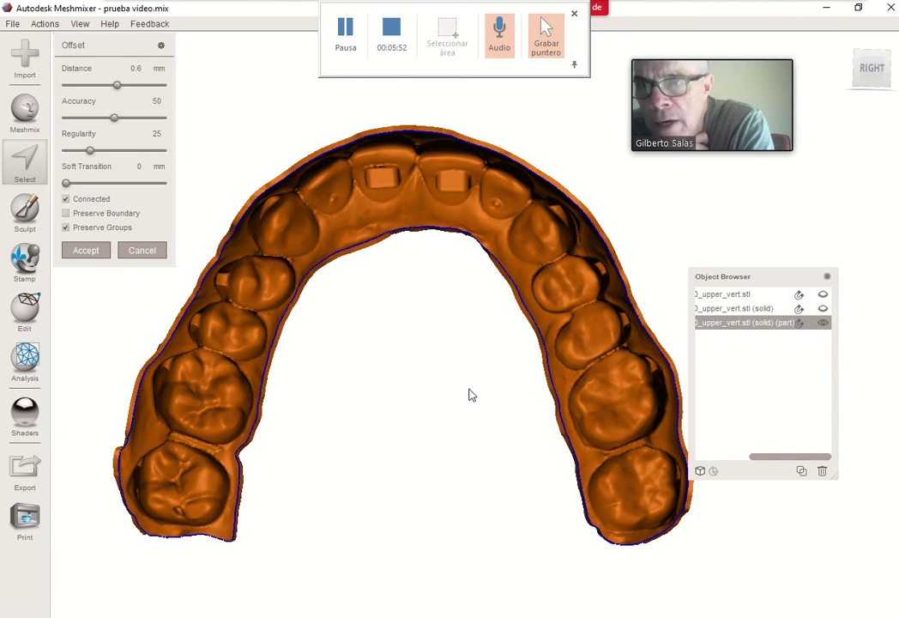
right_drag(471, 395, 532, 347)
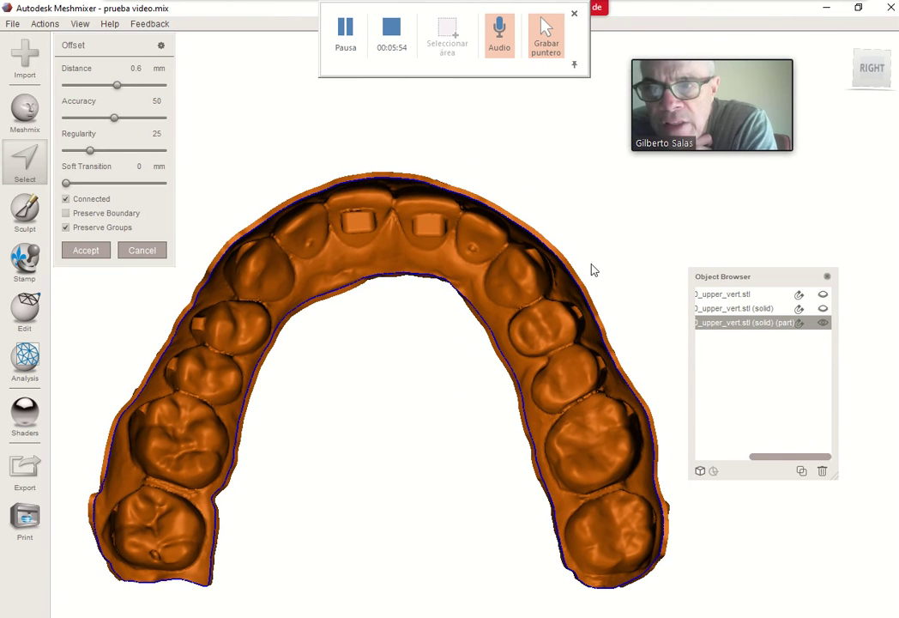
mouse_move(591, 270)
right_down()
mouse_move(576, 297)
mouse_move(474, 370)
right_up()
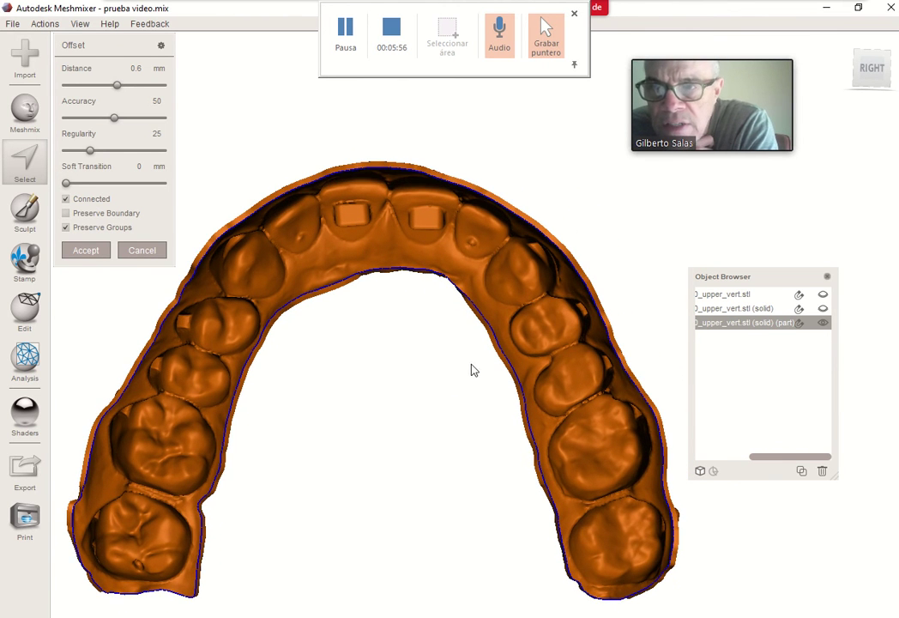
middle_drag(470, 365, 520, 333)
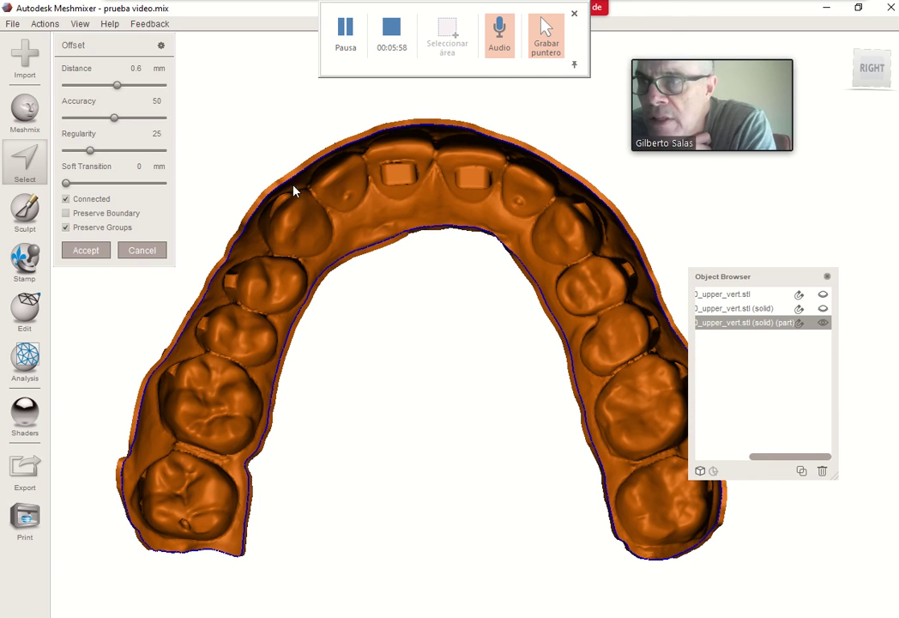
click(135, 69)
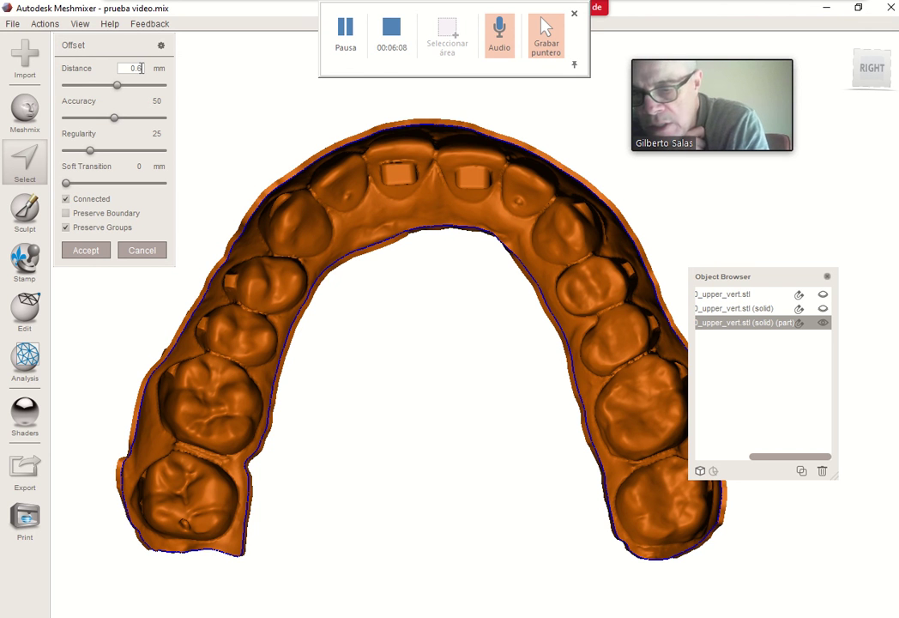
key(BackSpace)
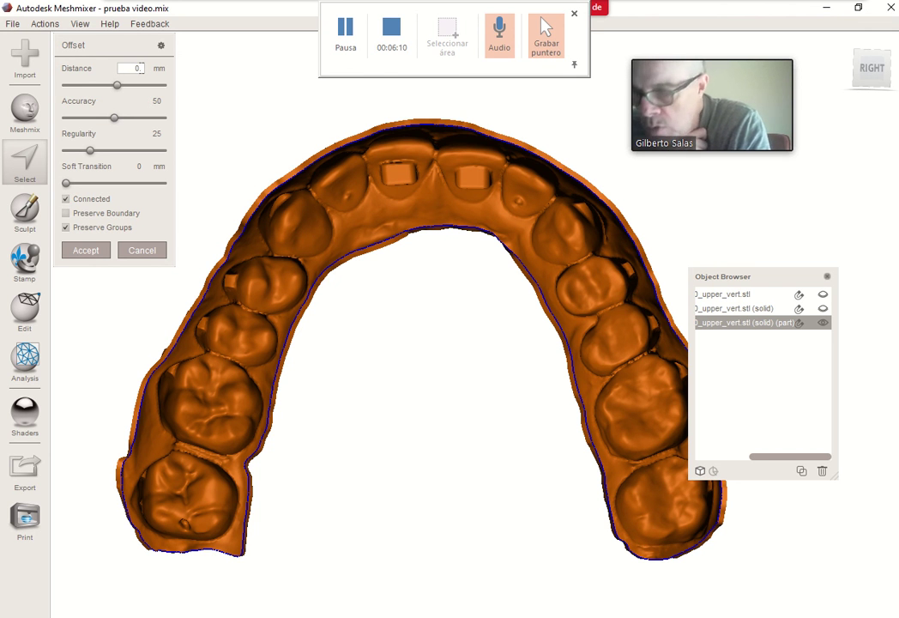
text(8)
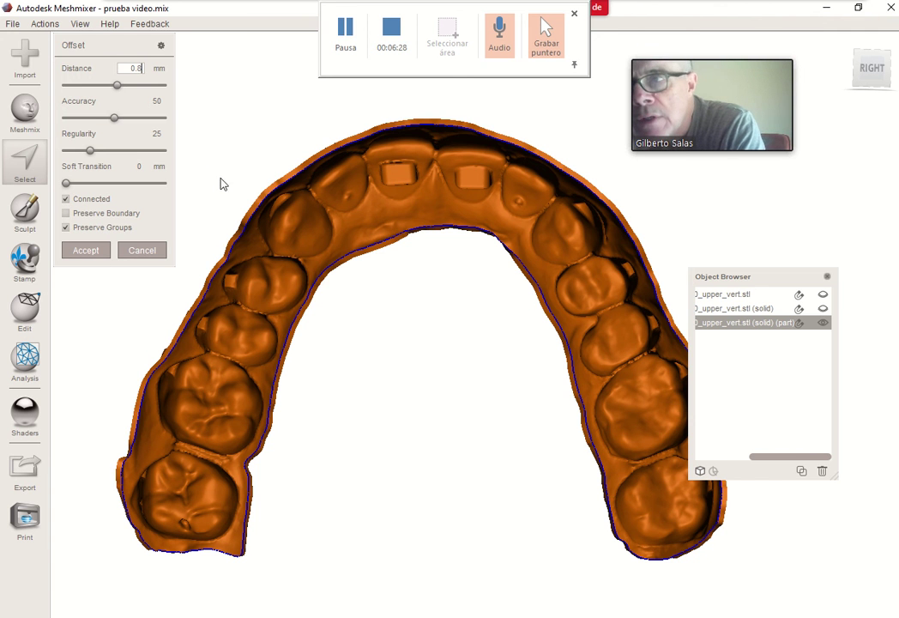
- Apply the 0.8 mm offset and inspect the thickened shell from tilted and front views
key(Return)
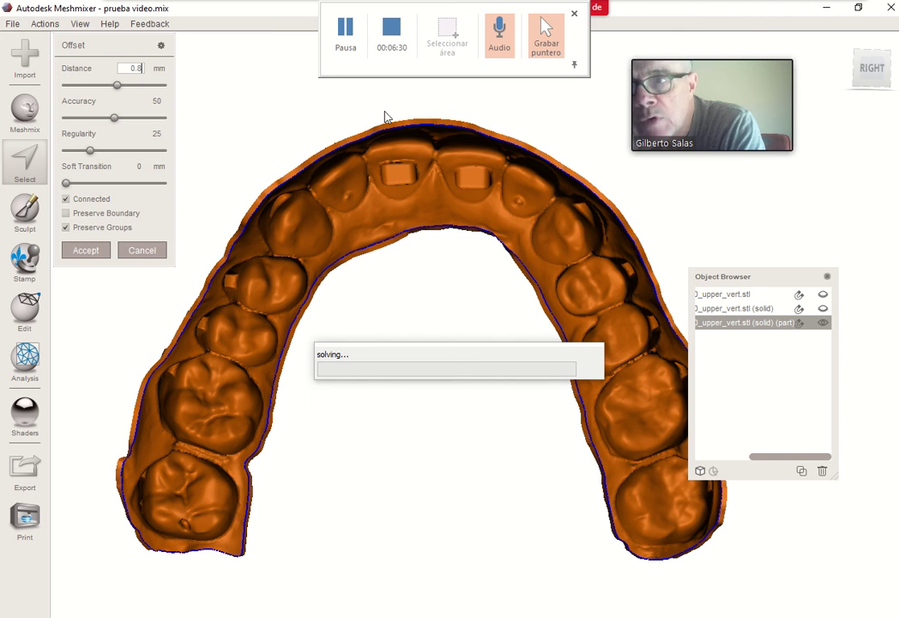
right_drag(377, 223, 417, 490)
right_drag(383, 488, 430, 413)
middle_drag(430, 413, 419, 368)
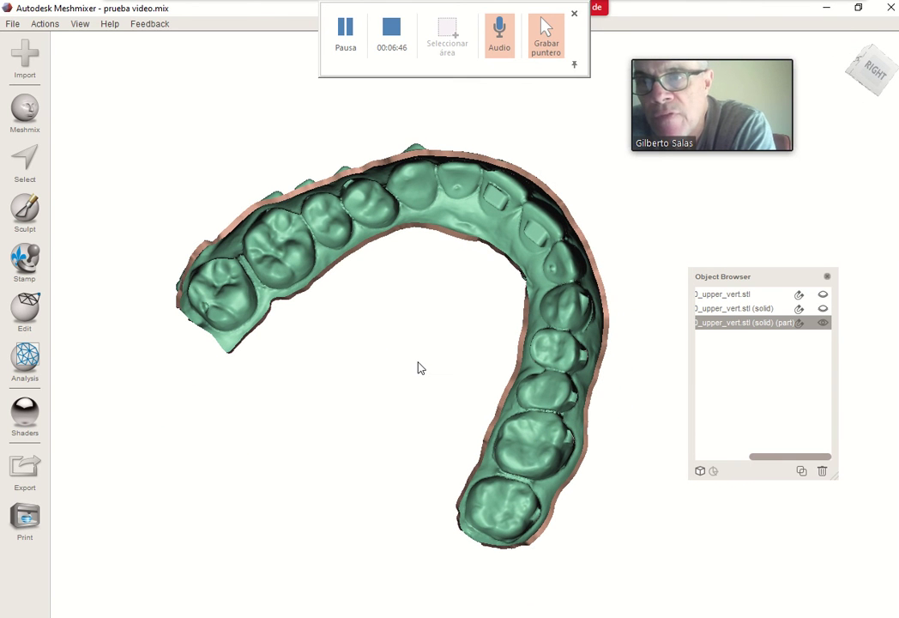
scroll(419, 367, up, 2)
scroll(420, 367, up, 1)
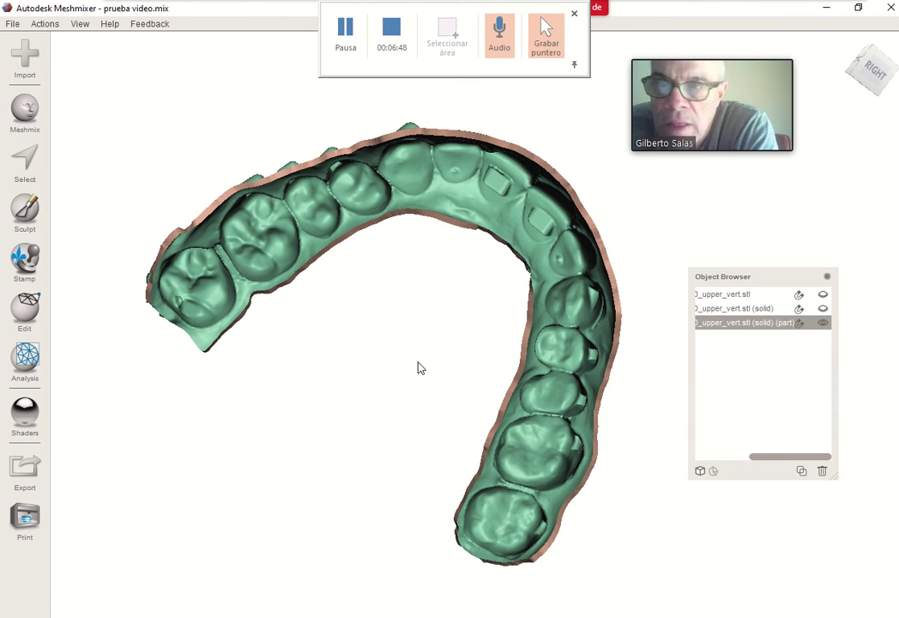
right_drag(420, 367, 368, 504)
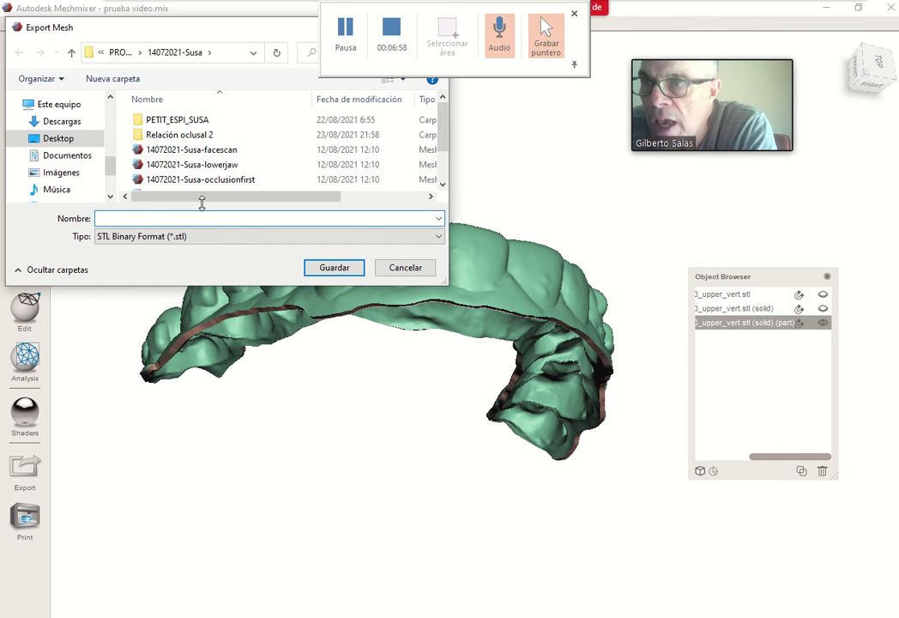
- Save the aligner shell as 'ALIGNER PRUEBA' in STL Binary Format
scroll(193, 163, down, 2)
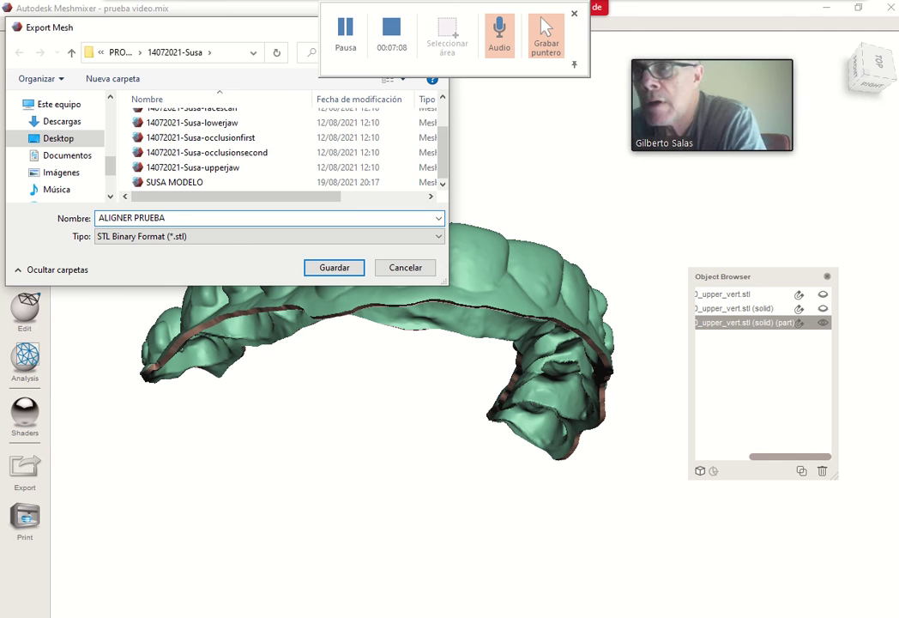
click(339, 268)
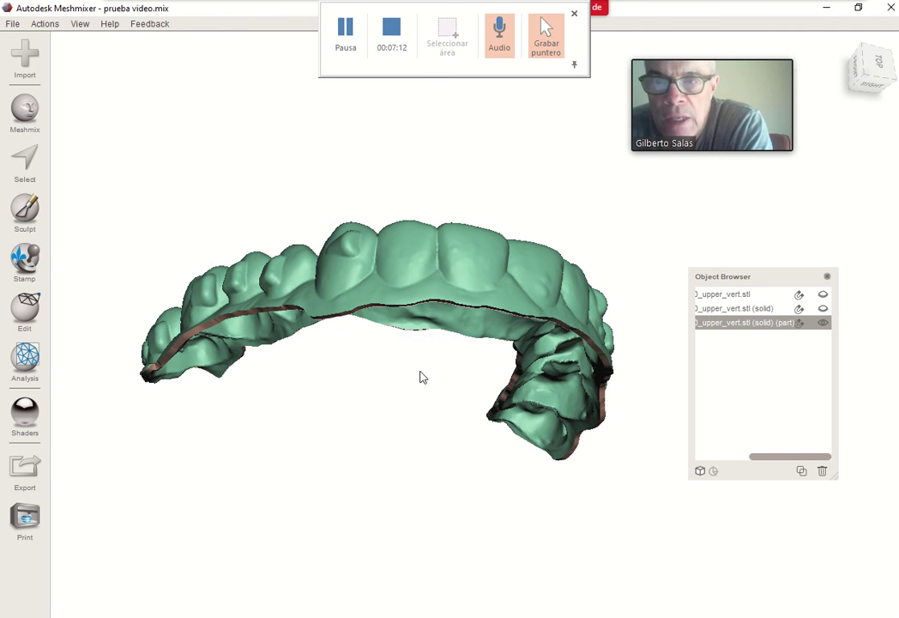
right_drag(425, 385, 488, 274)
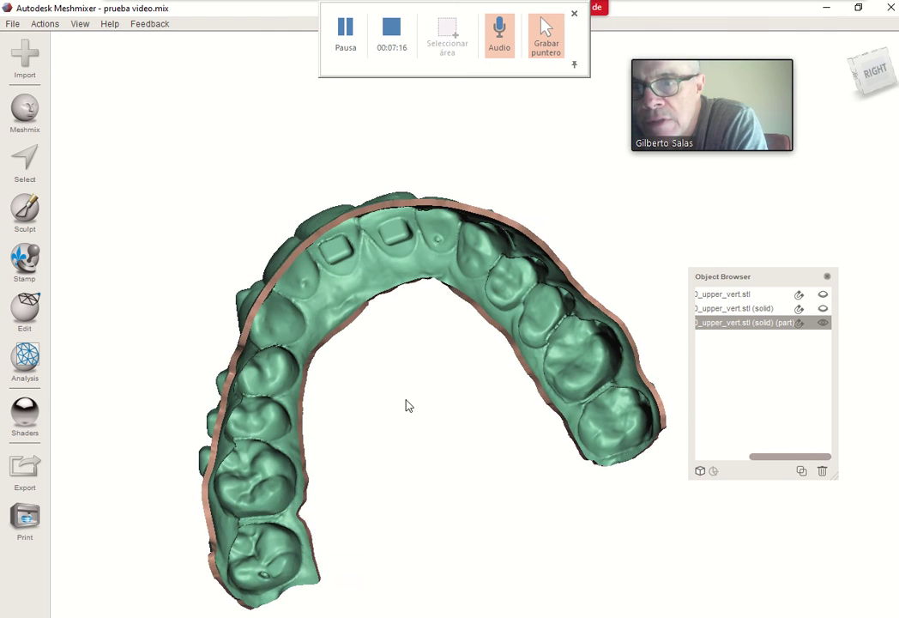
right_drag(409, 404, 335, 342)
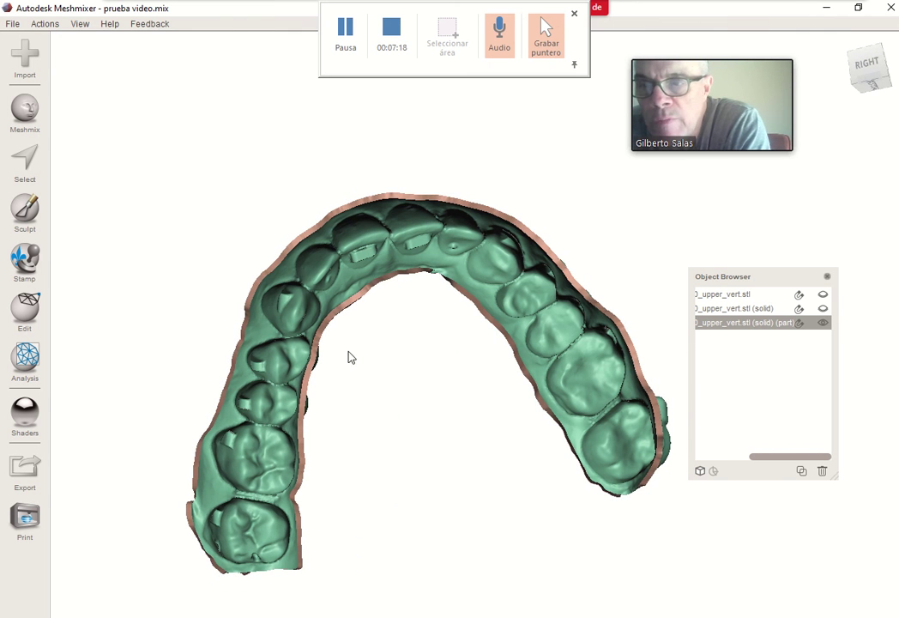
scroll(448, 407, down, 5)
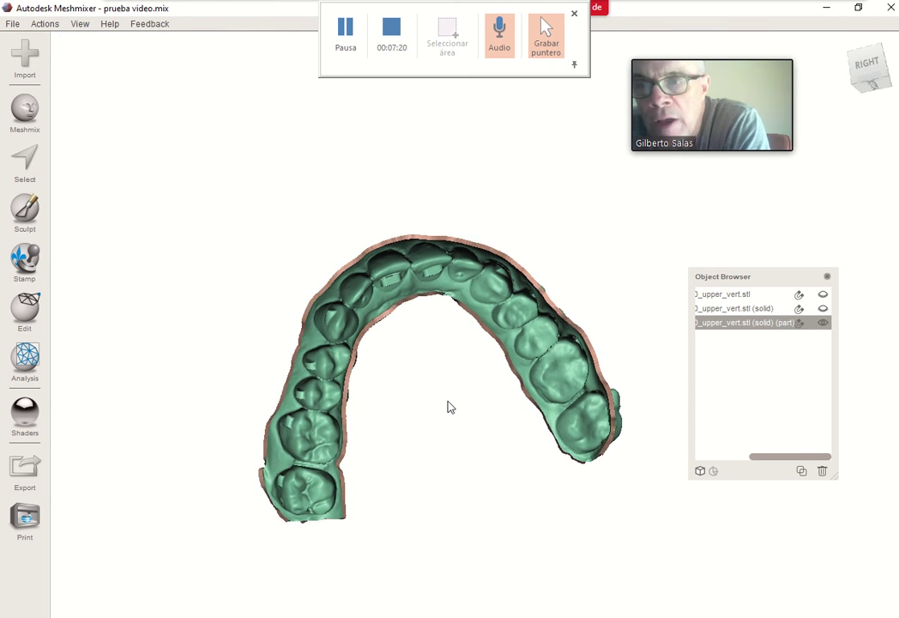
middle_drag(448, 407, 398, 378)
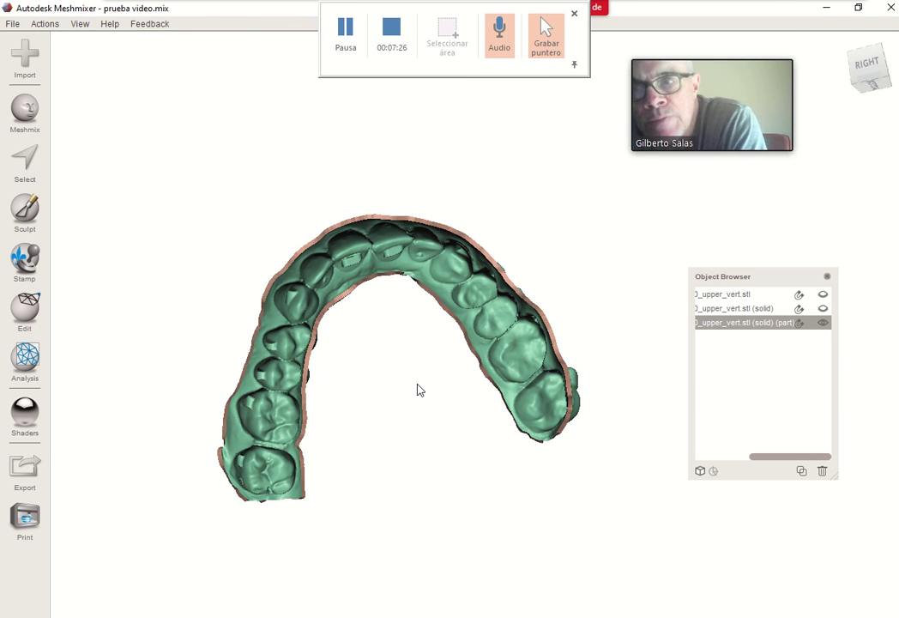
right_drag(418, 390, 431, 367)
scroll(426, 393, up, 1)
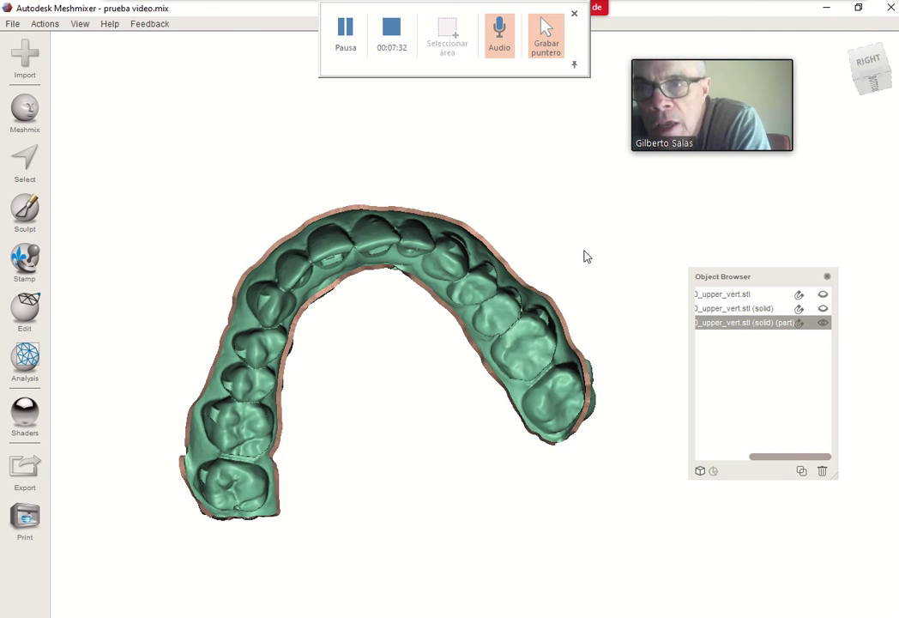
right_drag(592, 283, 544, 454)
middle_drag(544, 454, 507, 462)
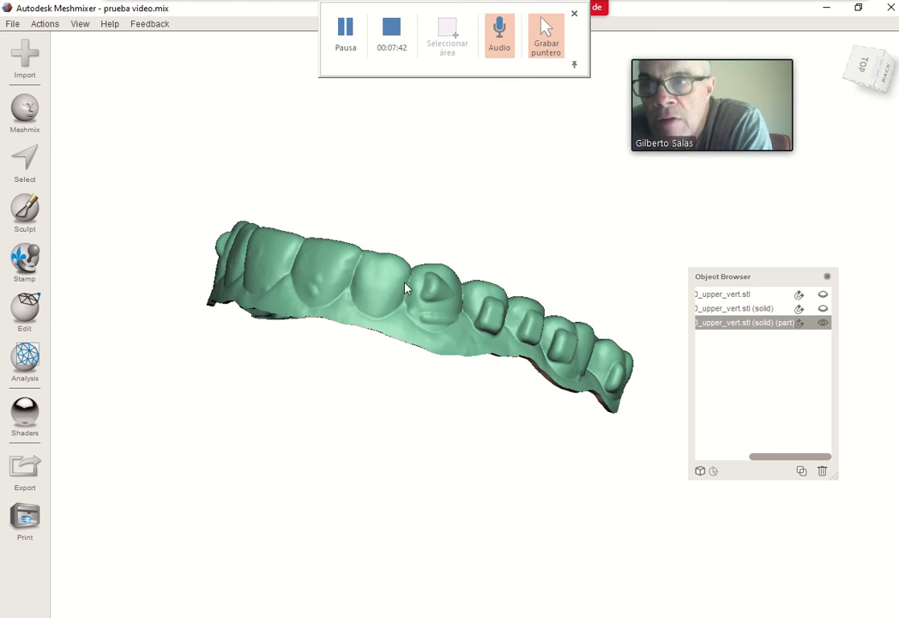